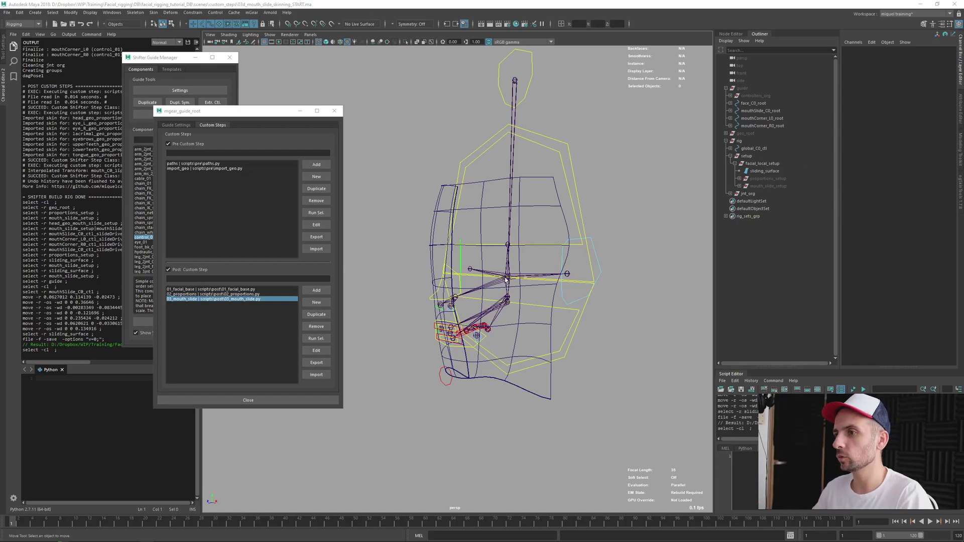
Select the joints mouthCorner_L0_0_jnt, mouthSlide_C0_0_jnt and mouthCorner_R0_0_jnt, and add static_jnt to the selection
alt+drag(505, 279, 579, 270)
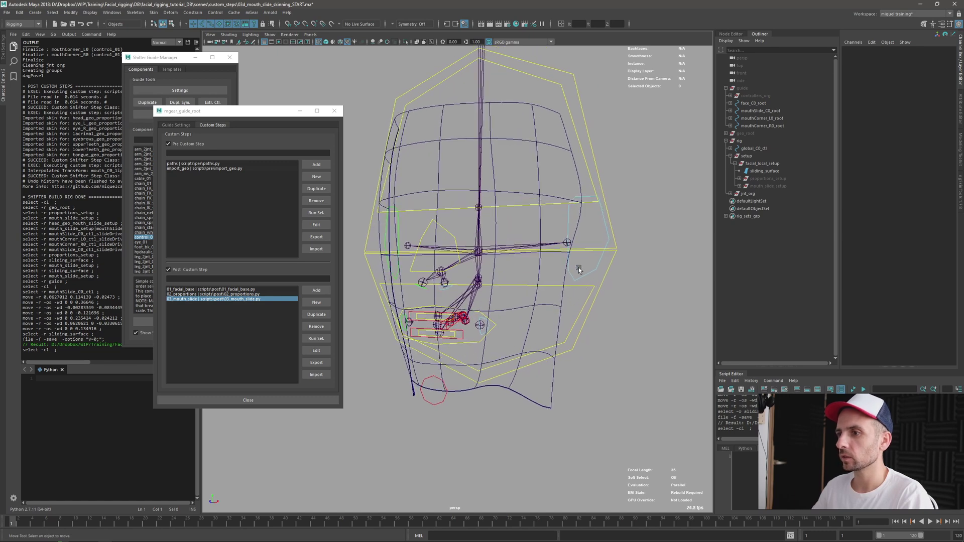
alt+right_drag(538, 221, 528, 299)
alt+middle_drag(527, 299, 535, 281)
alt+drag(535, 281, 551, 290)
click(536, 305)
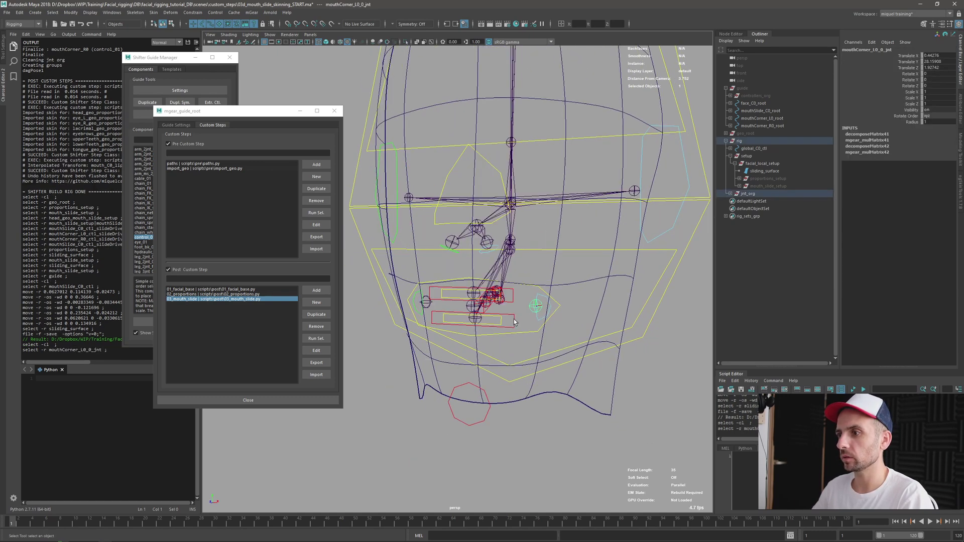
shift+click(475, 308)
shift+click(430, 305)
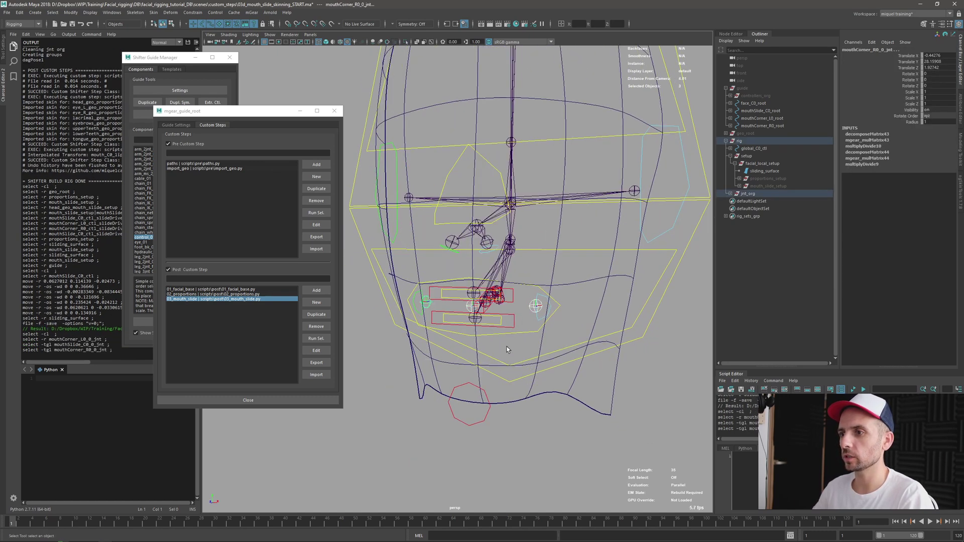
scroll(507, 346, down, 8)
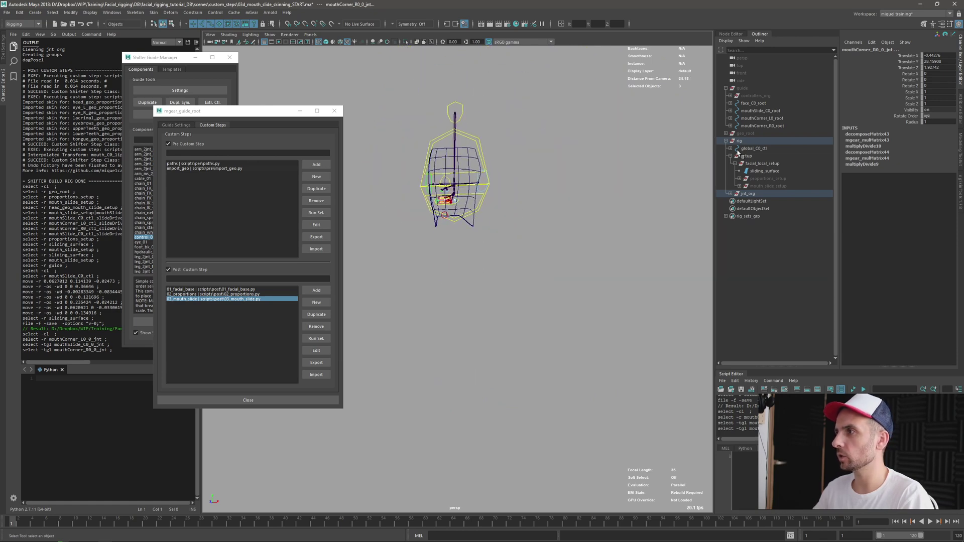
click(729, 194)
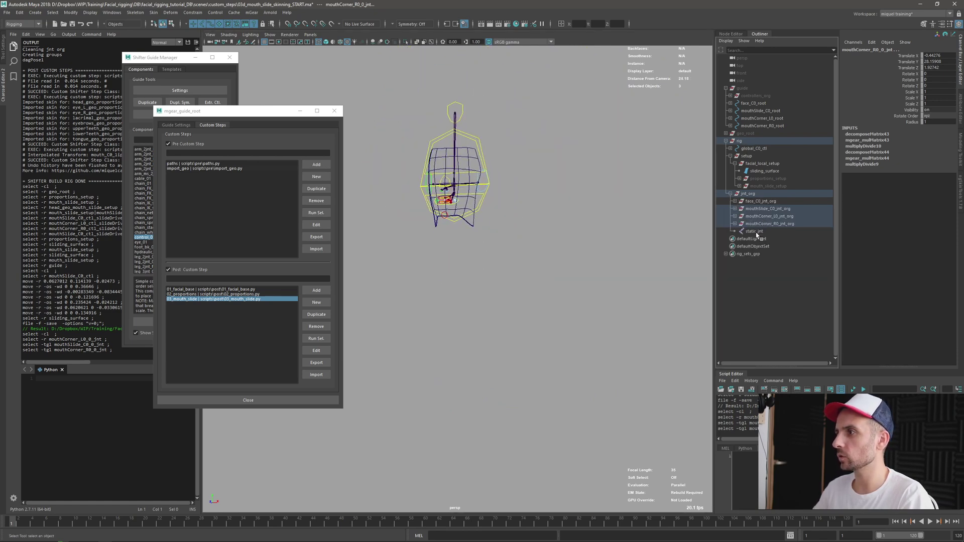
ctrl+click(754, 232)
Add the head_geo_mouth_slide_setup mesh to the joint selection and bind it to the four joints with a skin cluster
scroll(552, 266, up, 6)
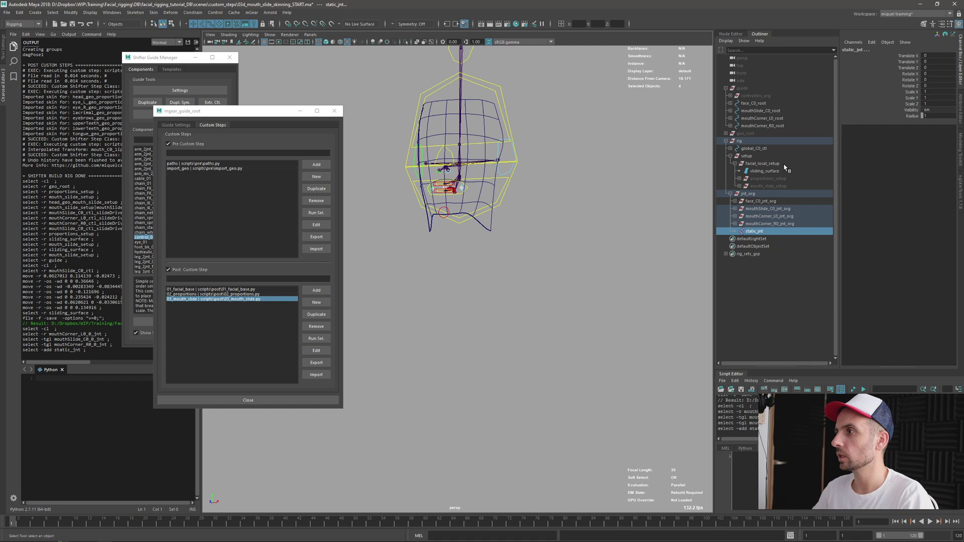
click(740, 186)
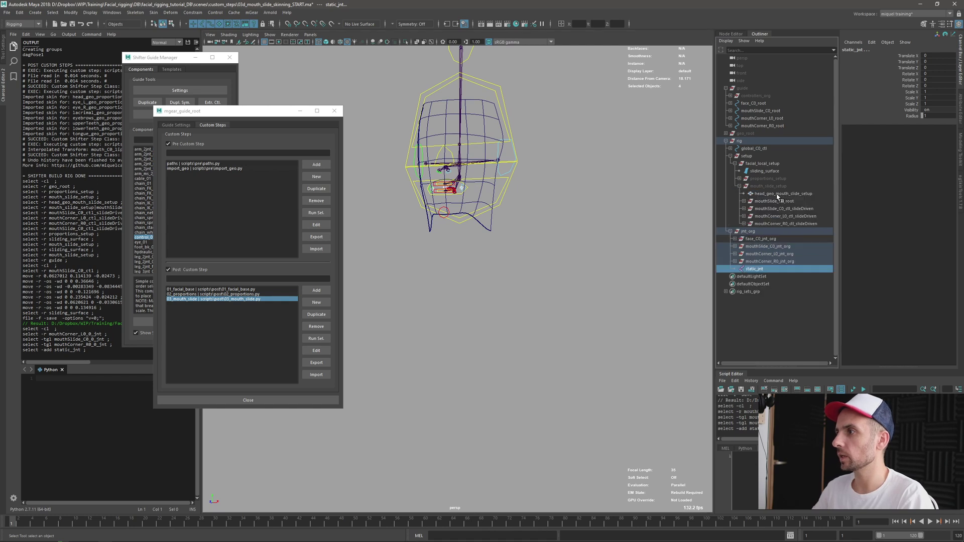
ctrl+click(778, 194)
scroll(535, 200, up, 4)
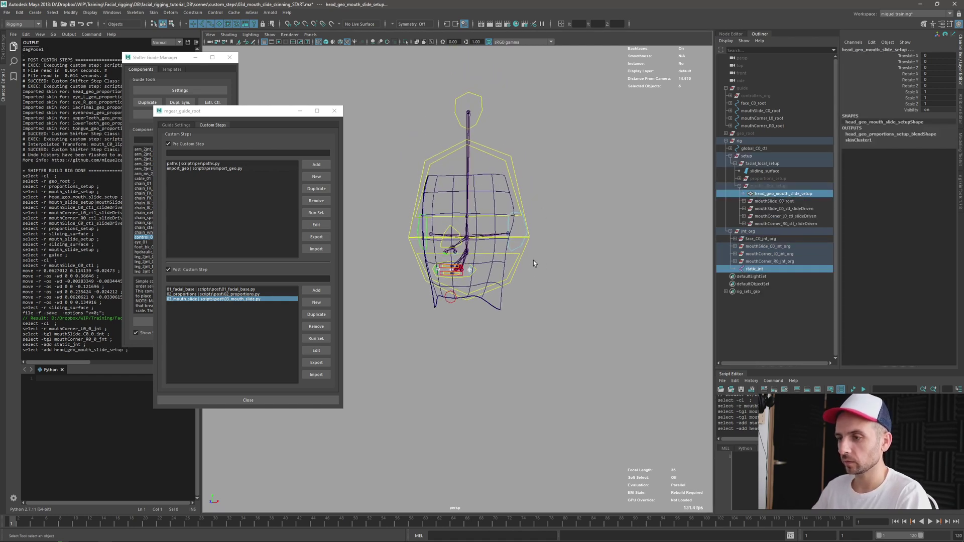
drag(536, 261, 536, 242)
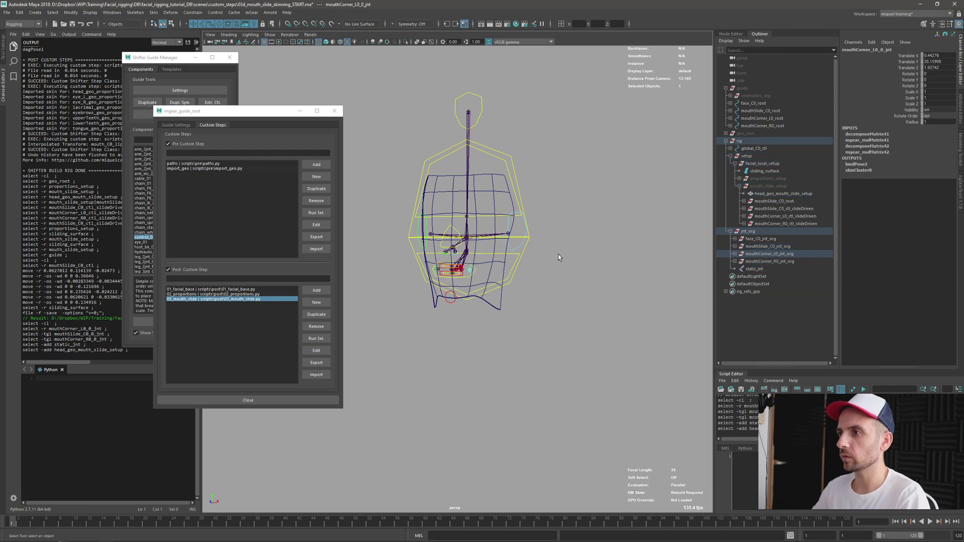
Show the mouth_slide_setup group and hide sliding_surface, with the head displayed shaded
scroll(508, 252, up, 3)
alt+middle_drag(508, 252, 503, 274)
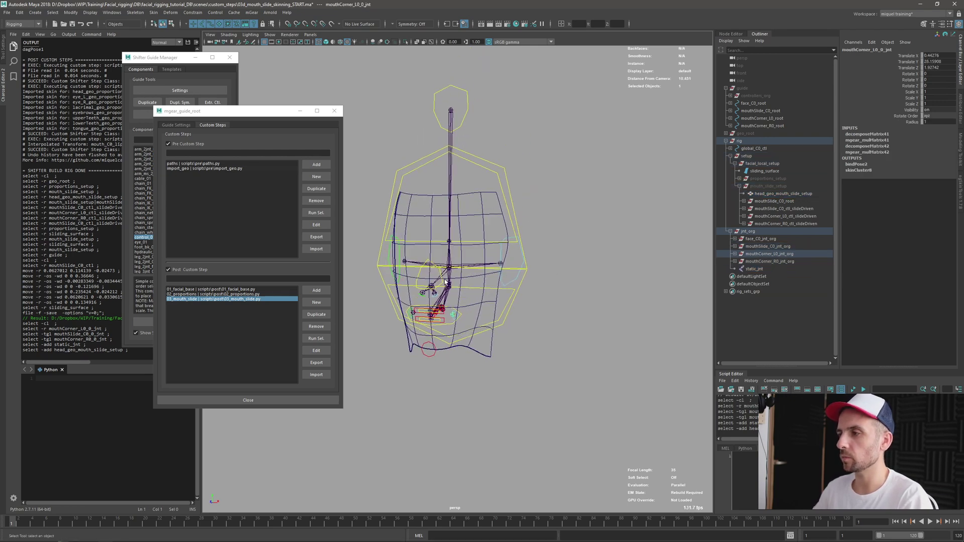
click(769, 186)
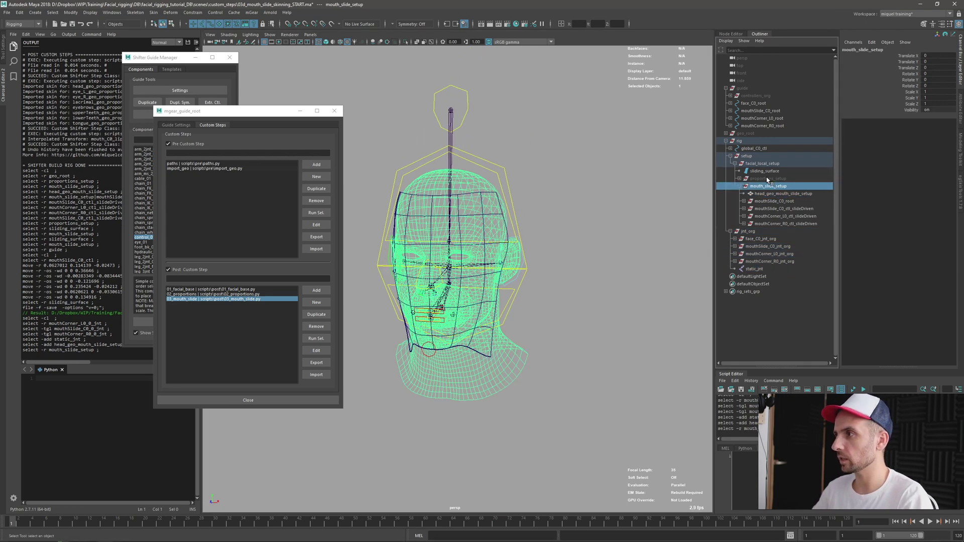
click(764, 171)
scroll(474, 258, up, 3)
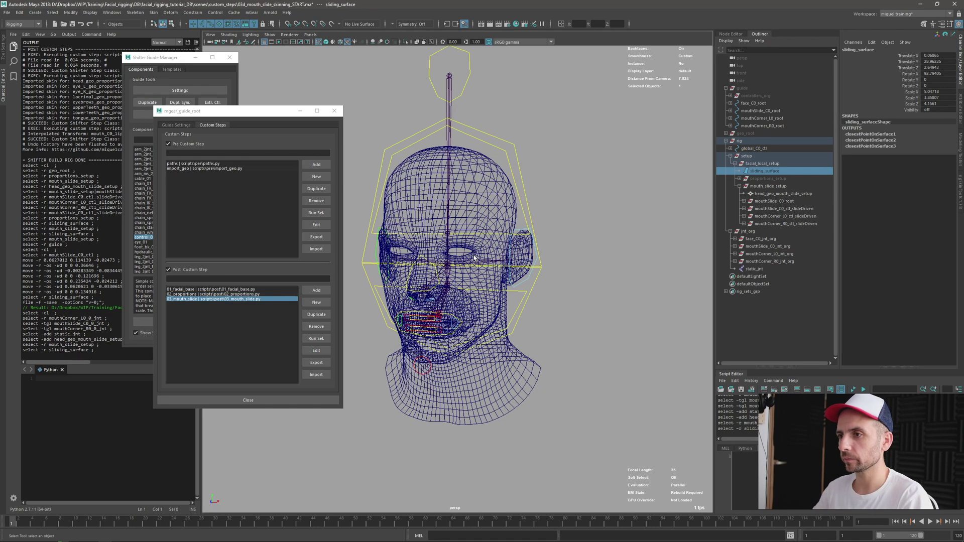
key(5)
scroll(495, 259, up, 4)
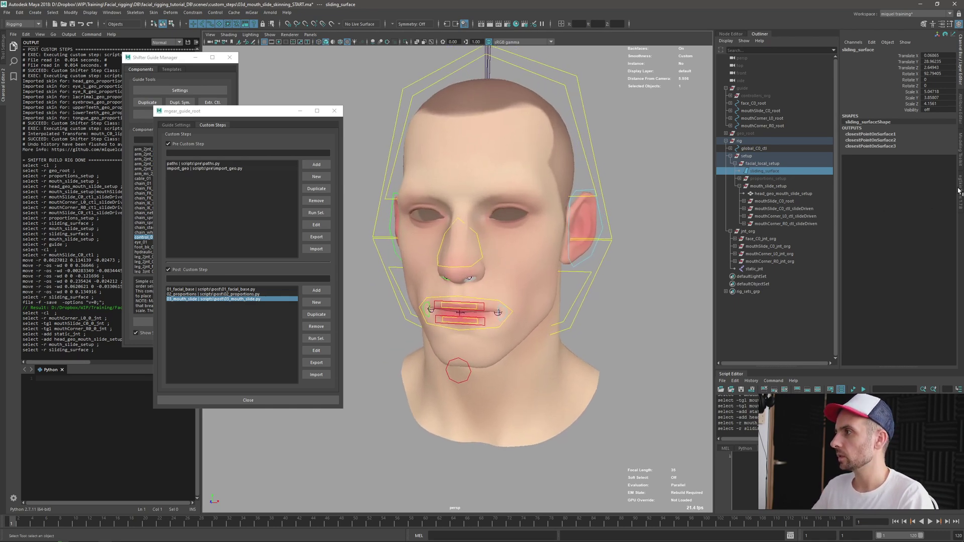
Open ngSkinTools and widen its panel so that its options fit
click(954, 197)
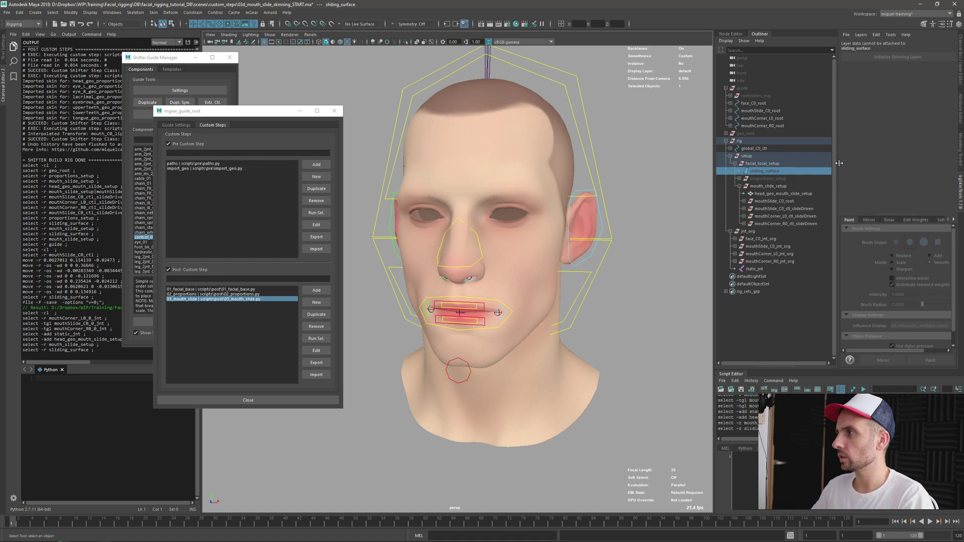
drag(839, 163, 813, 170)
drag(716, 185, 709, 185)
scroll(505, 278, down, 3)
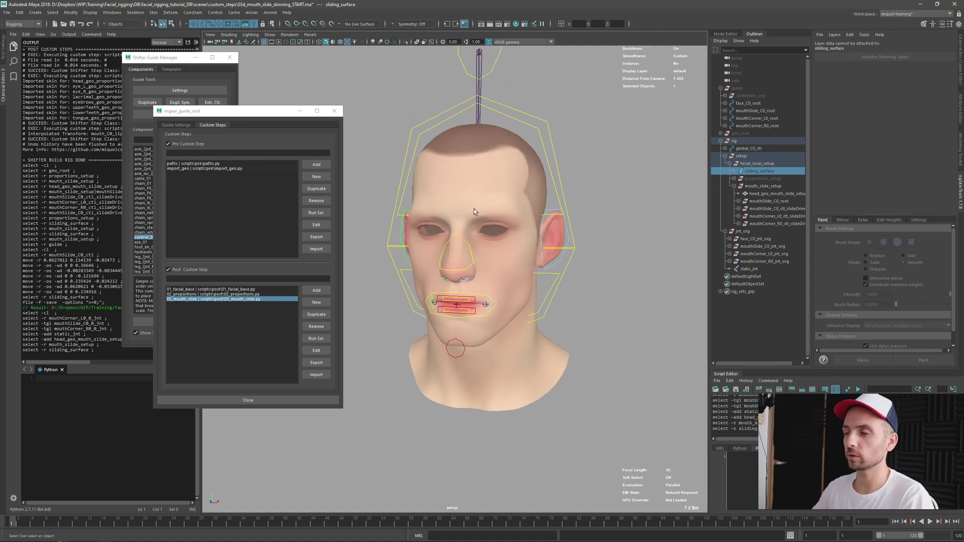
scroll(506, 272, up, 2)
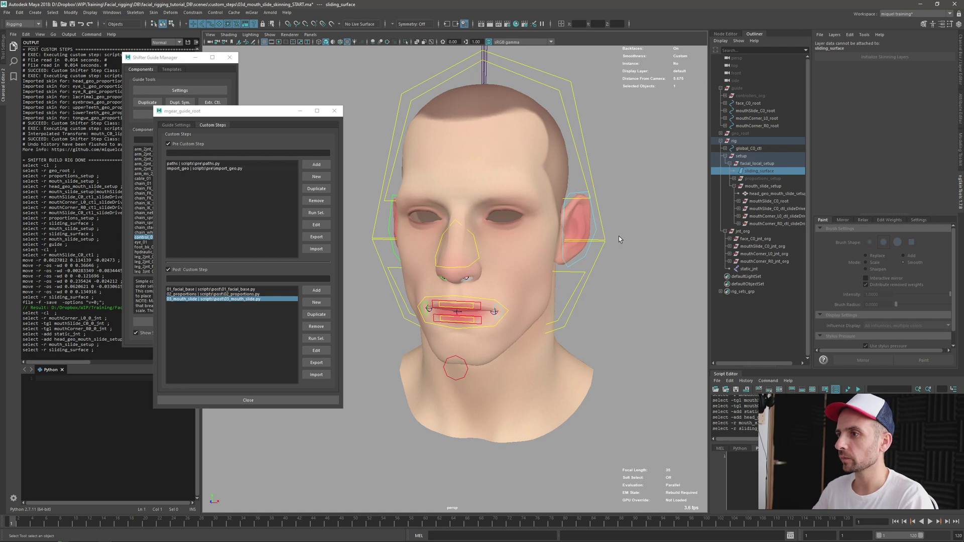
Initialize skinning layers on the head_geo_mouth_slide_setup mesh
click(554, 301)
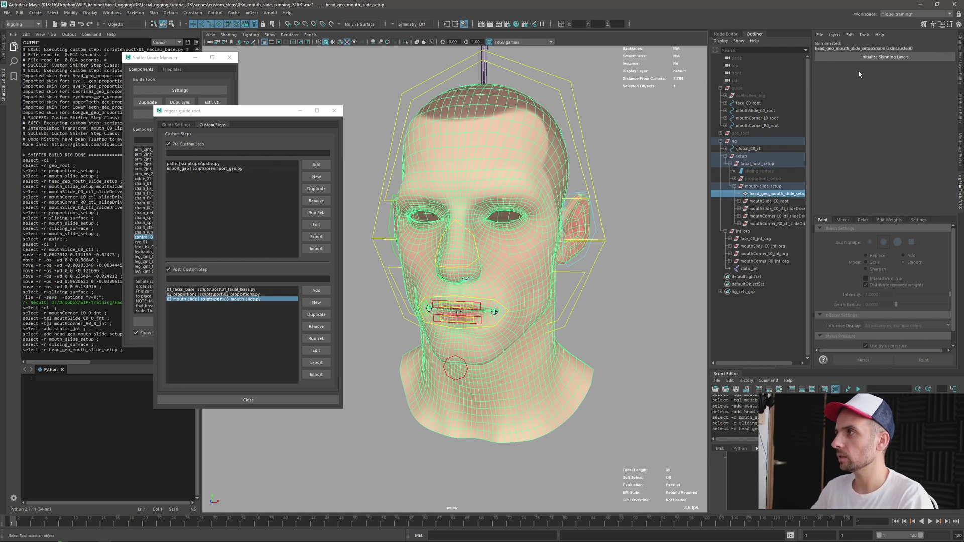
click(859, 57)
alt+drag(570, 289, 532, 292)
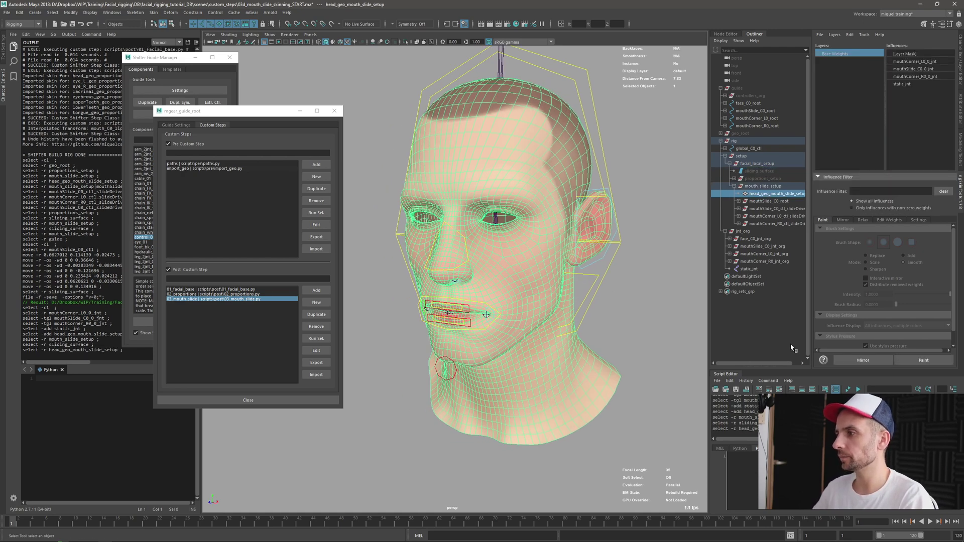
Start weight painting on the head and inspect the mouthCorner_R0_0_jnt influence together with the joints in wireframe
click(922, 360)
click(914, 76)
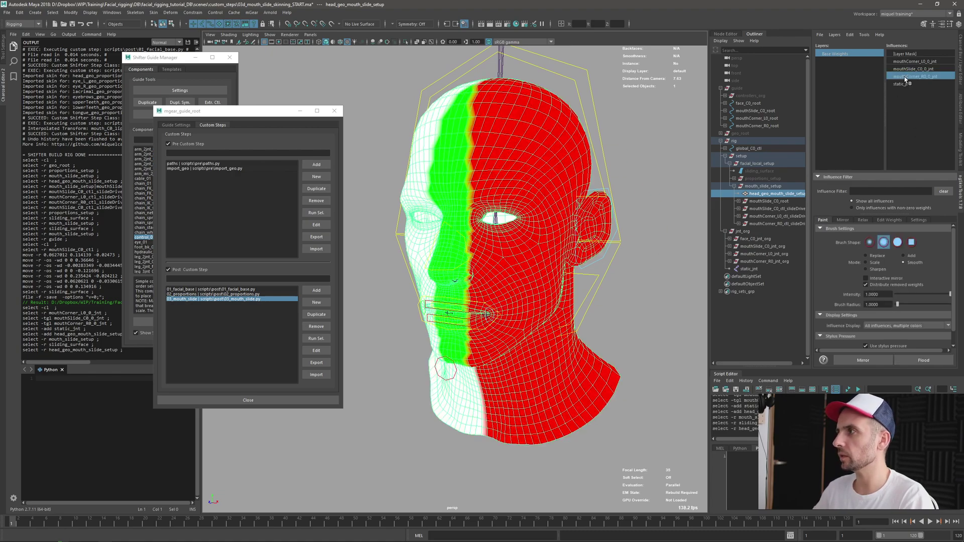
mouse_move(578, 282)
alt+mouse_down()
mouse_move(607, 295)
mouse_move(562, 301)
mouse_move(587, 309)
mouse_move(477, 319)
mouse_move(567, 316)
mouse_move(555, 317)
alt+mouse_up()
alt+drag(474, 319, 432, 316)
key(4)
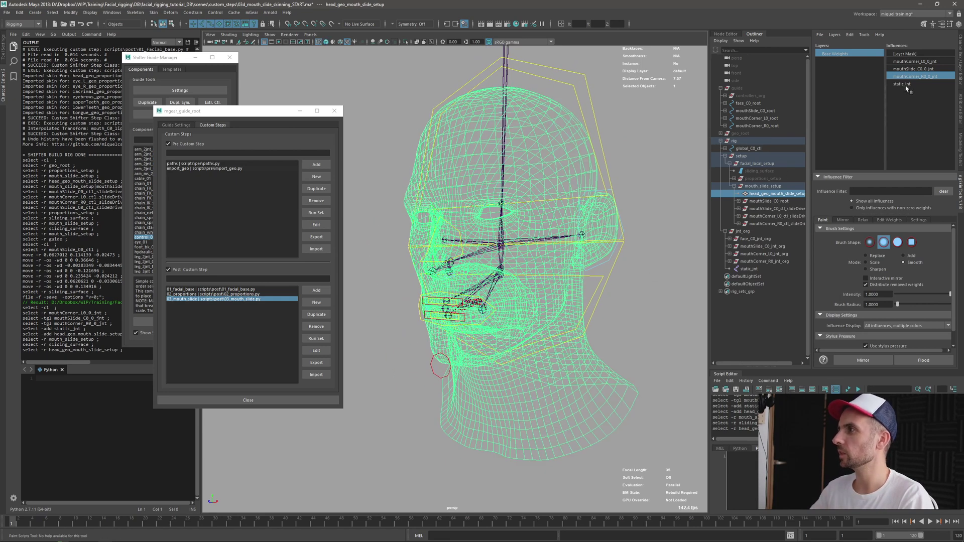
Flood the whole head with the static_jnt influence using Replace at intensity 1.0, and return to shaded display
click(904, 84)
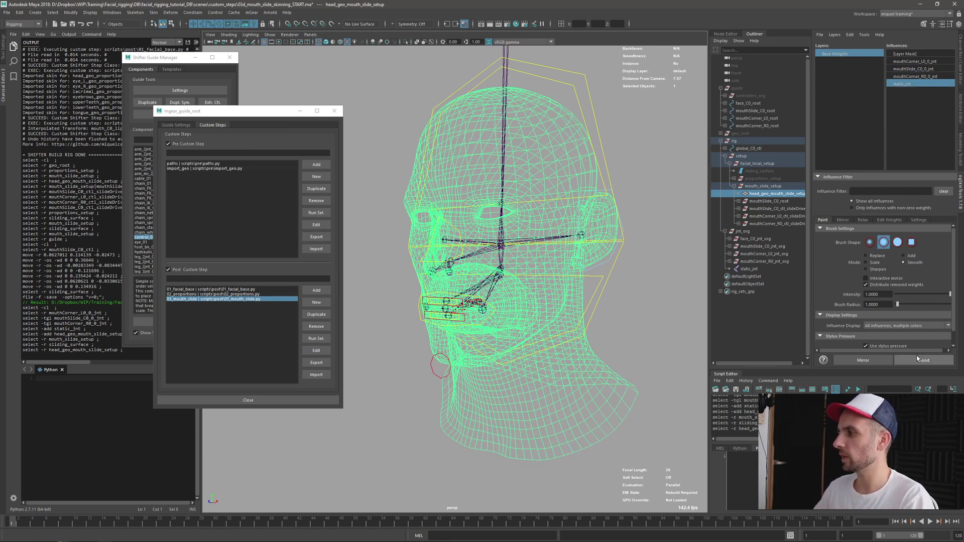
click(881, 256)
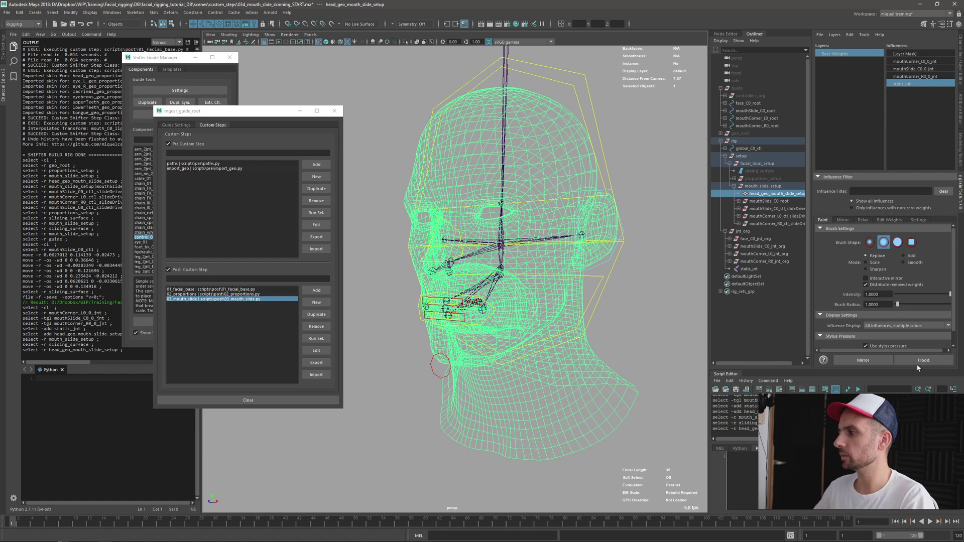
key(5)
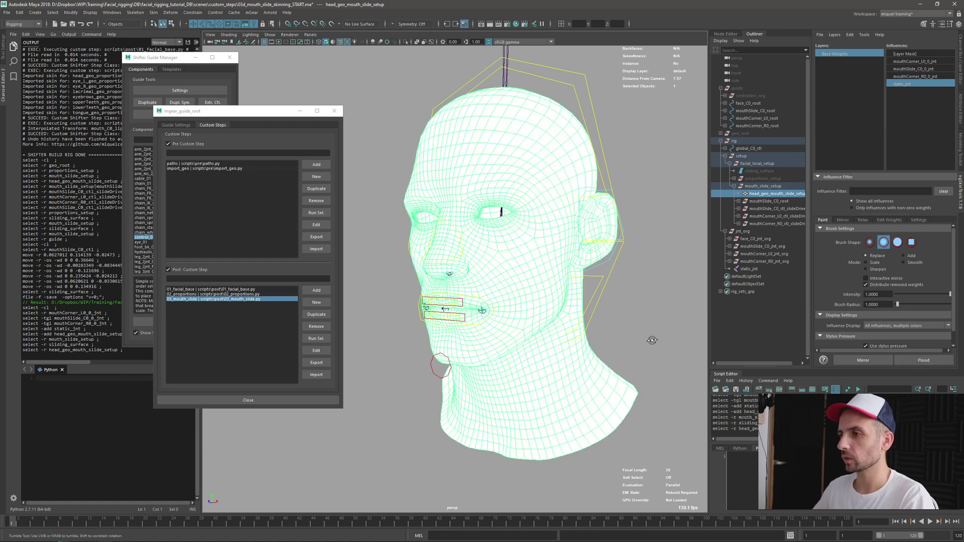
Test the flooded weights by moving mouthSlide_C0_ctl, and undo the move
alt+drag(652, 341, 668, 337)
mouse_move(402, 307)
alt+mouse_down()
mouse_move(486, 312)
mouse_move(469, 319)
alt+mouse_up()
key(q)
click(498, 325)
key(w)
key(ctrl+z)
Switch the head_geo_mouth_slide_setup mesh to vertex selection and select the vertex loop along the line between the lips
alt+right_drag(421, 285, 549, 319)
key(q)
click(564, 259)
alt+middle_drag(501, 308, 516, 287)
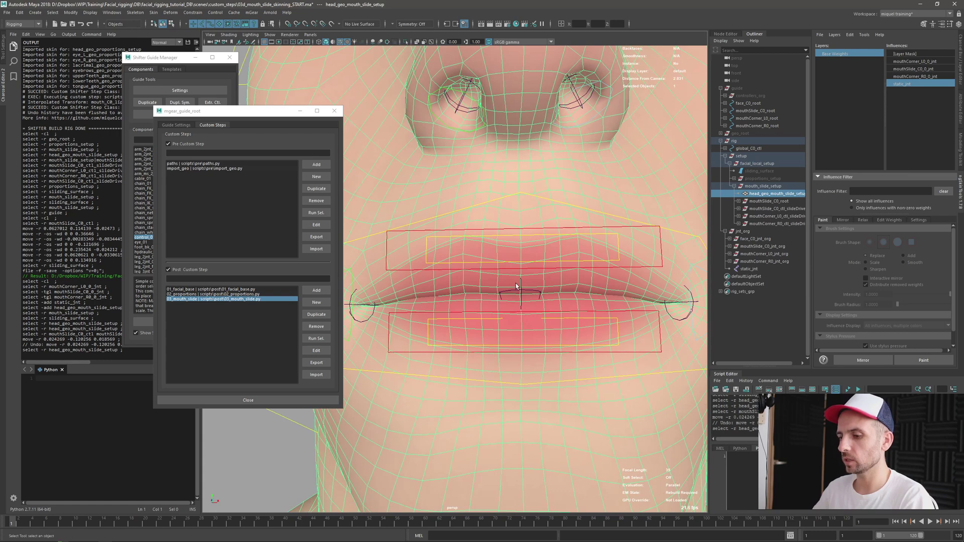
key(F8)
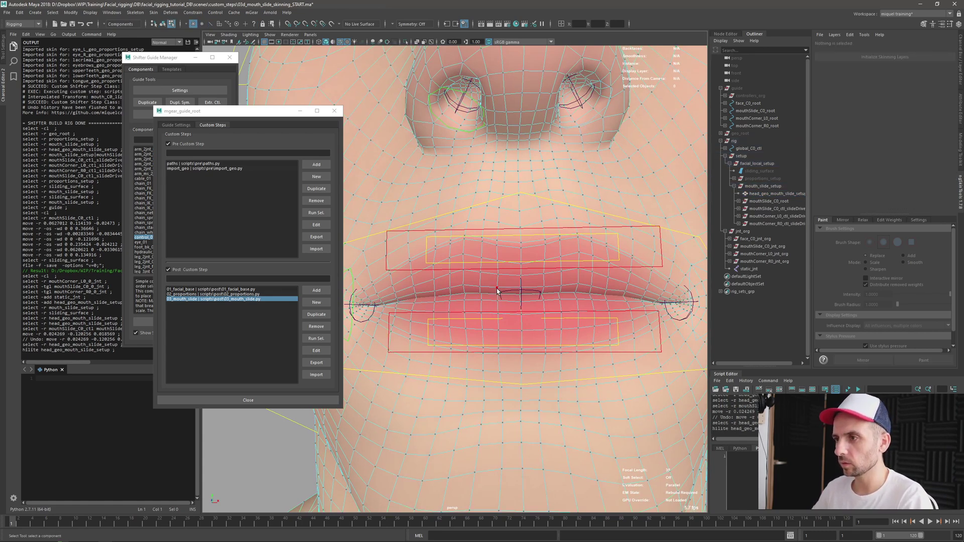
click(496, 289)
shift+double_click(520, 286)
alt+right_drag(540, 316, 509, 290)
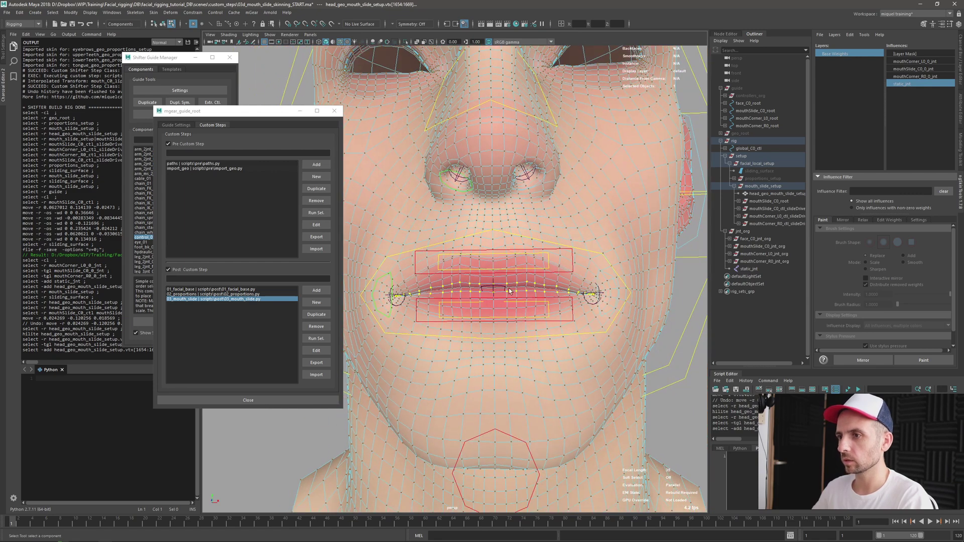
Grow the lip vertex selection ring by ring over the area around the mouth, and shrink it back by one ring
key(shift+period)
key(shift+period)
key(shift+period)
key(shift+period)
key(shift+period)
key(shift+period)
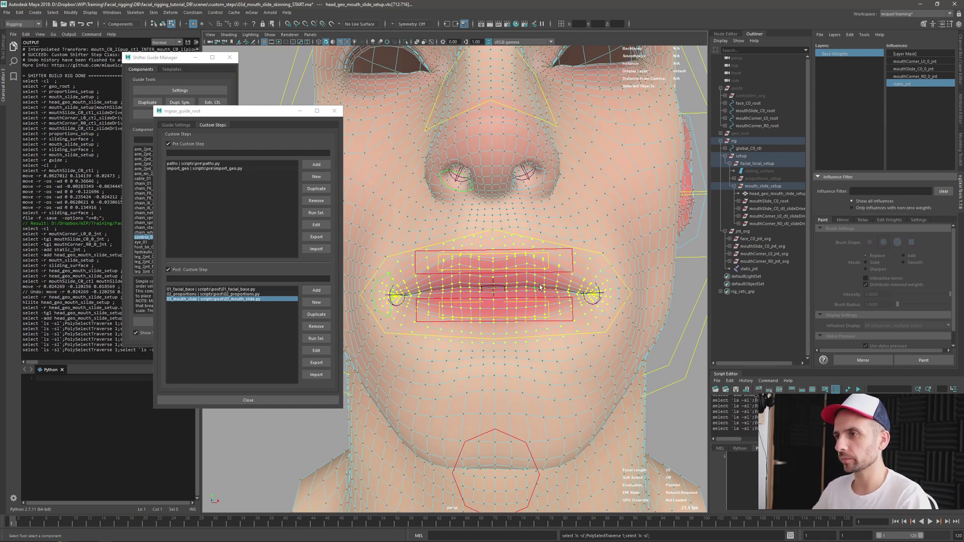
alt+drag(540, 288, 578, 282)
key(shift+period)
key(shift+period)
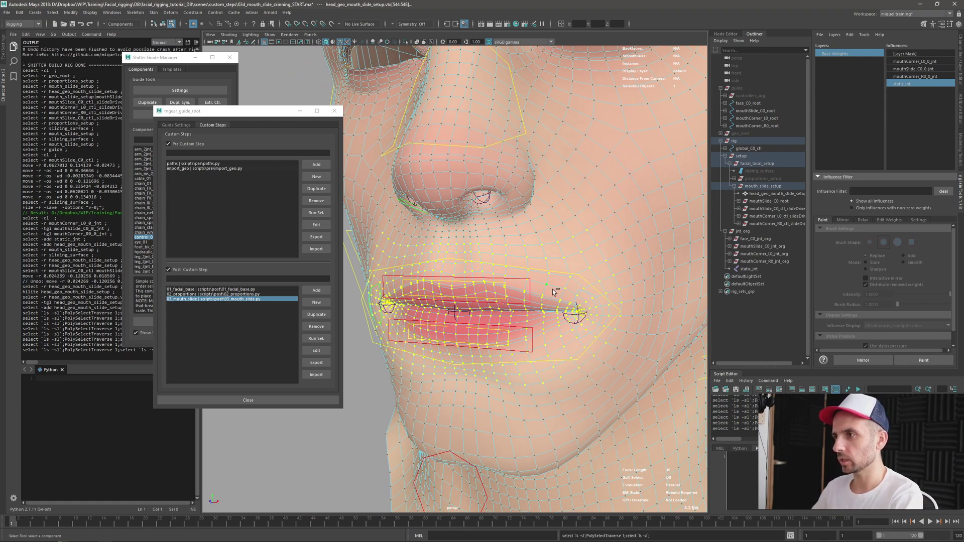
key(shift+period)
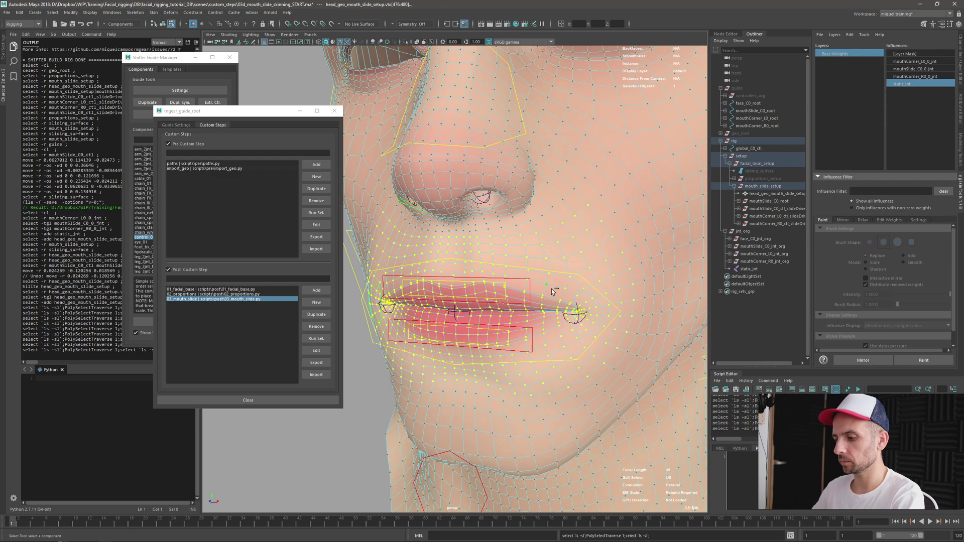
key(shift+comma)
Deselect the vertices deep inside the mouth cavity in wireframe, leaving the lip area selected, and return to shaded display
key(4)
alt+drag(541, 297, 478, 249)
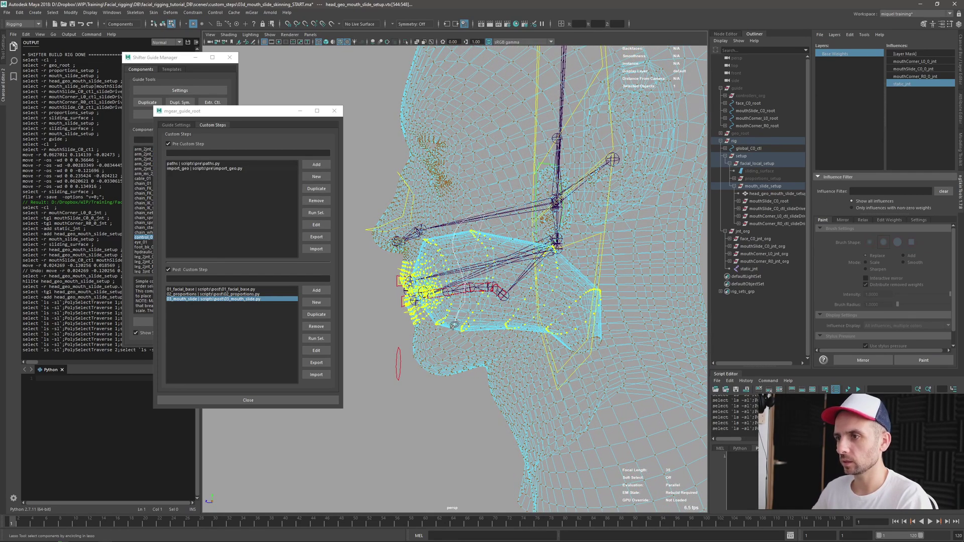
ctrl+drag(663, 350, 634, 202)
alt+right_drag(593, 313, 490, 352)
alt+drag(474, 349, 527, 346)
key(space)
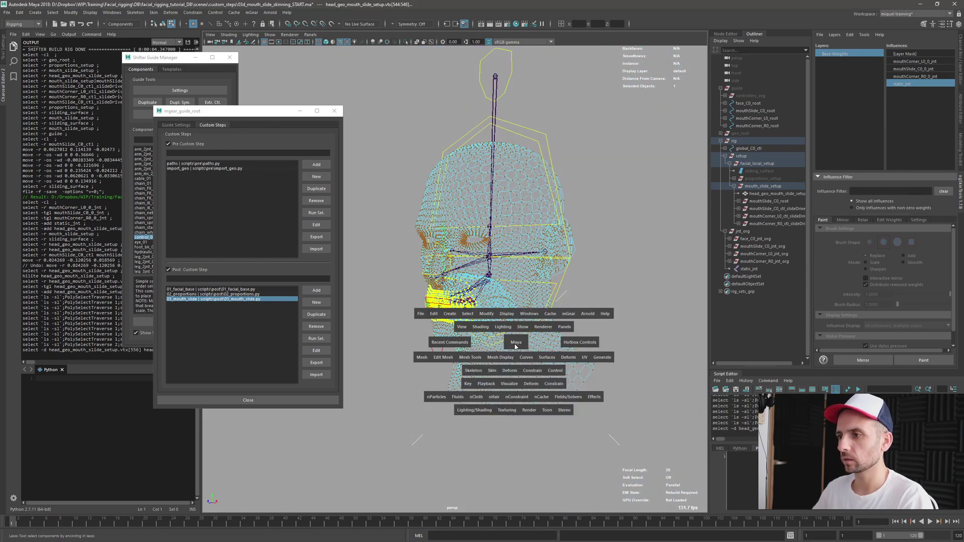
key(5)
scroll(523, 329, up, 4)
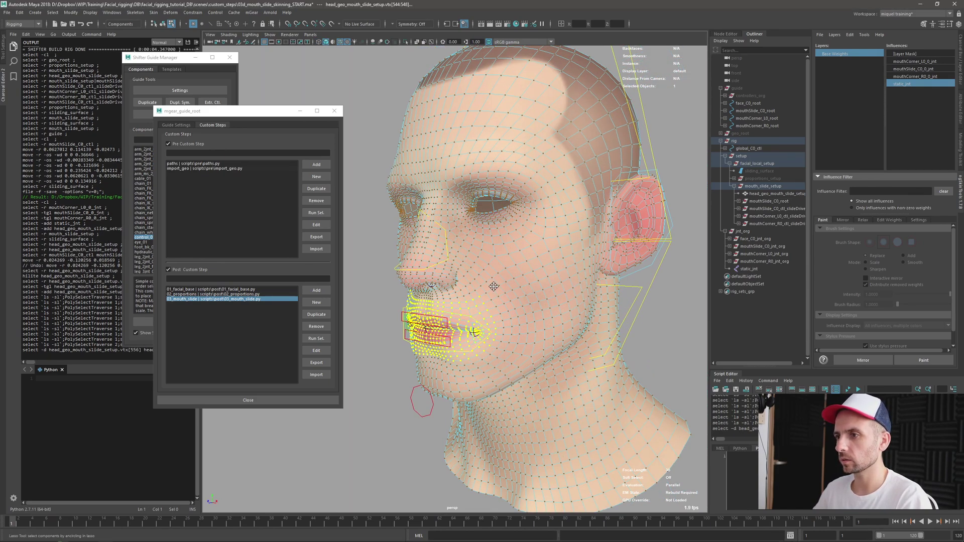
alt+drag(493, 286, 548, 288)
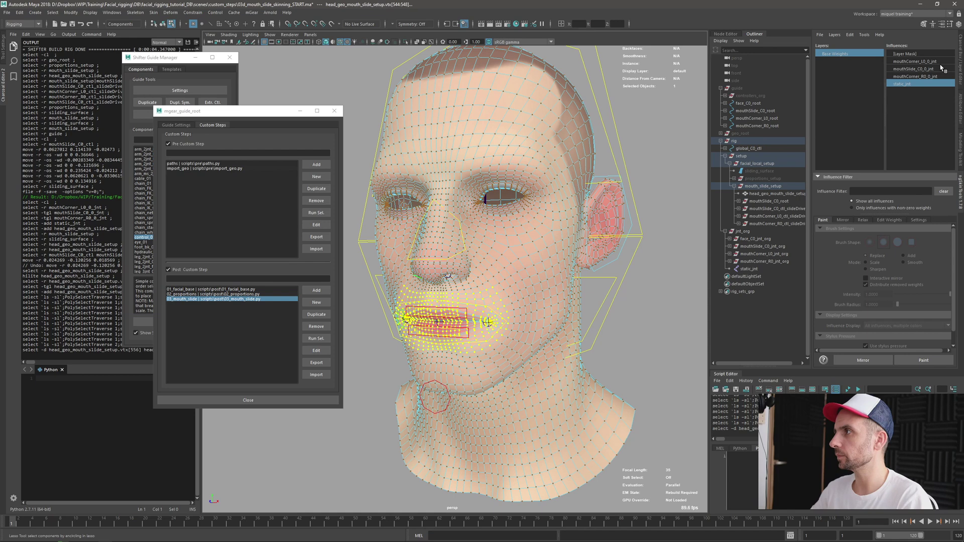
Assign the selected lip vertices to the closest joint among mouthCorner_L0_0_jnt, mouthSlide_C0_0_jnt and mouthCorner_R0_0_jnt, with the weight colours displayed
click(923, 62)
scroll(602, 251, up, 1)
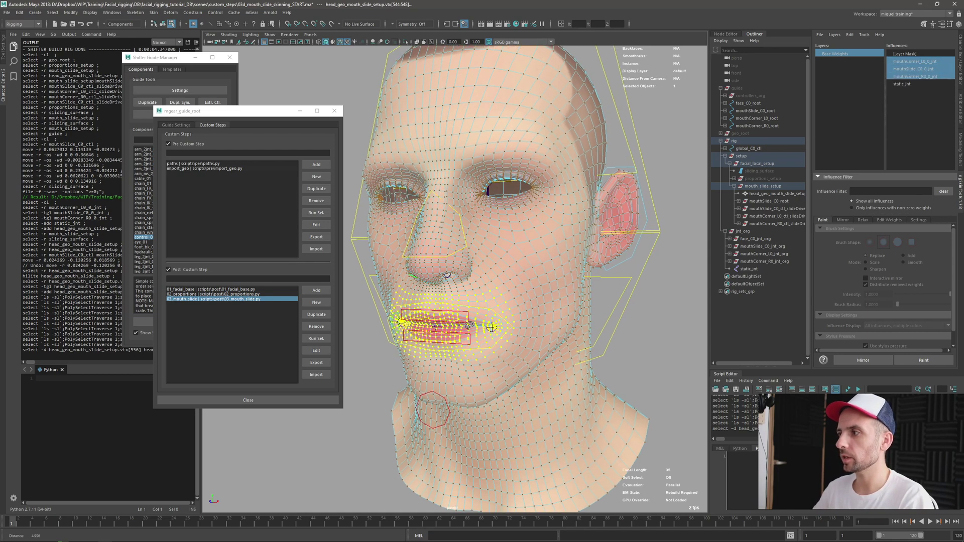
click(888, 220)
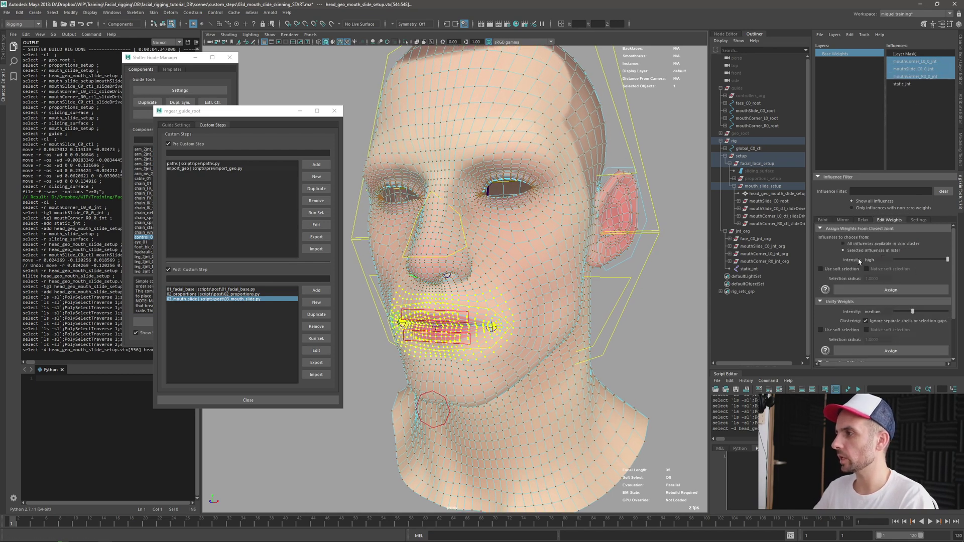
click(822, 219)
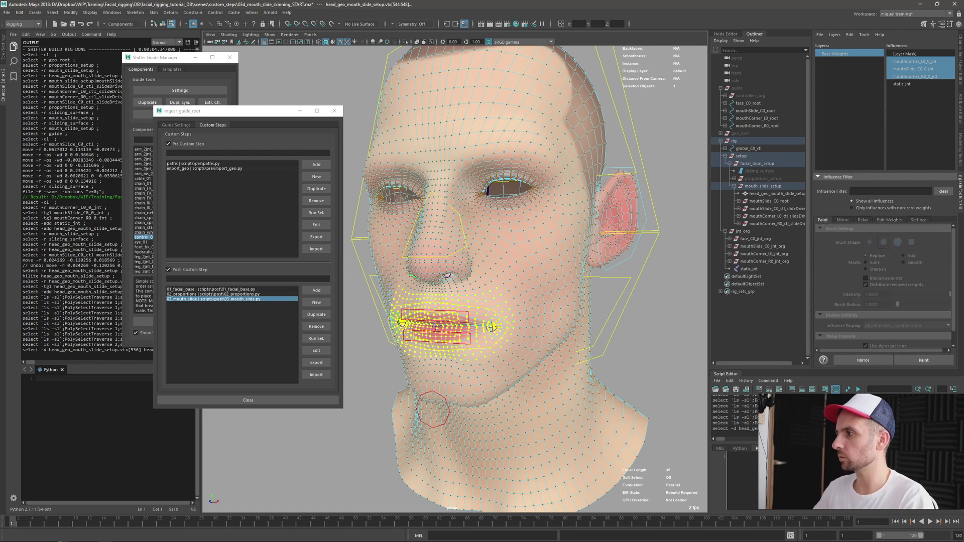
click(922, 360)
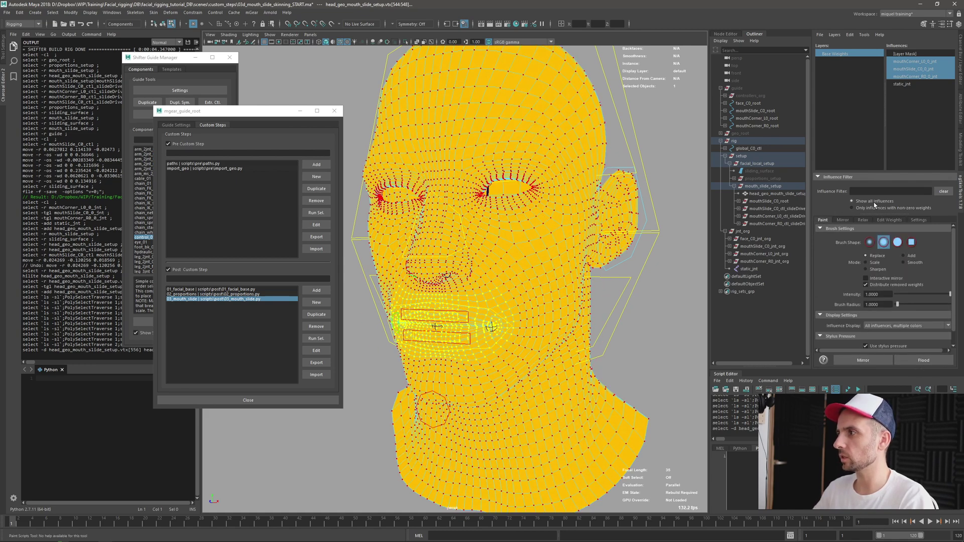
click(888, 220)
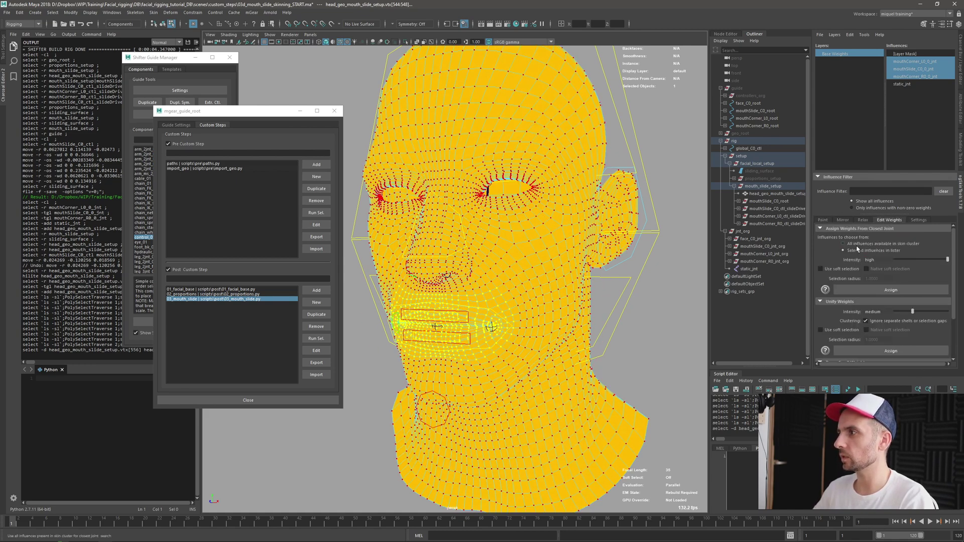
click(859, 290)
scroll(504, 270, up, 5)
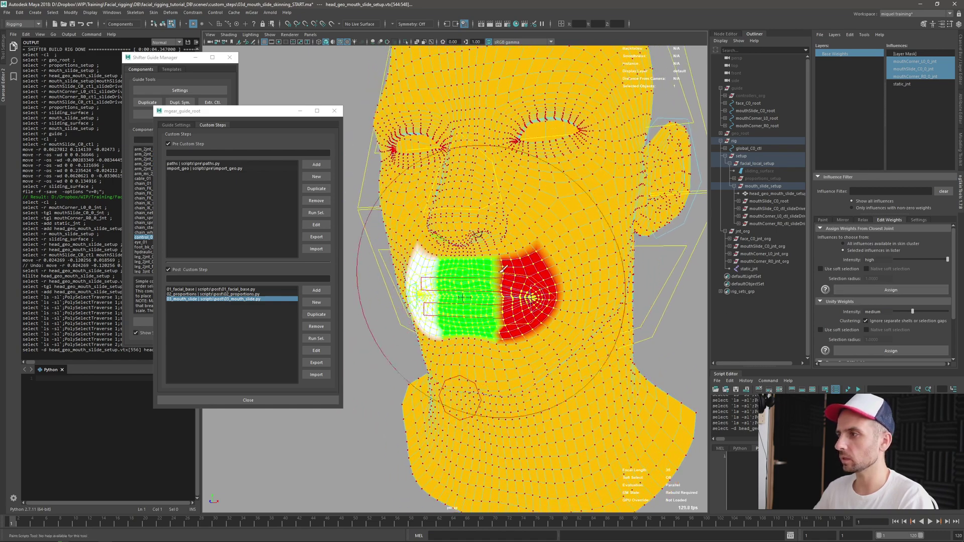
alt+drag(504, 270, 534, 272)
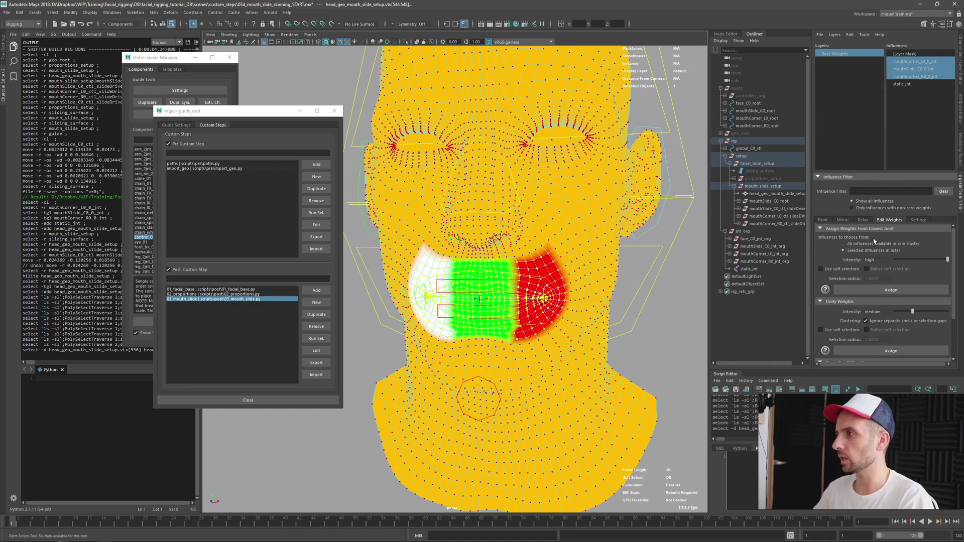
Return to object selection and flood the head_geo_mouth_slide_setup weights in Smooth mode at intensity 1.0 with mouthCorner_R0_0_jnt as the influence
click(824, 220)
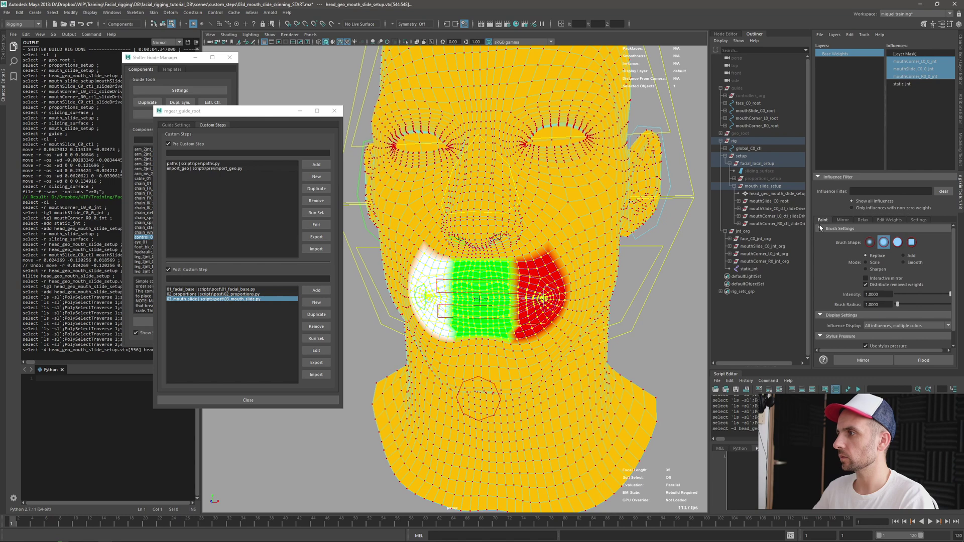
key(F8)
alt+drag(560, 310, 562, 307)
click(907, 360)
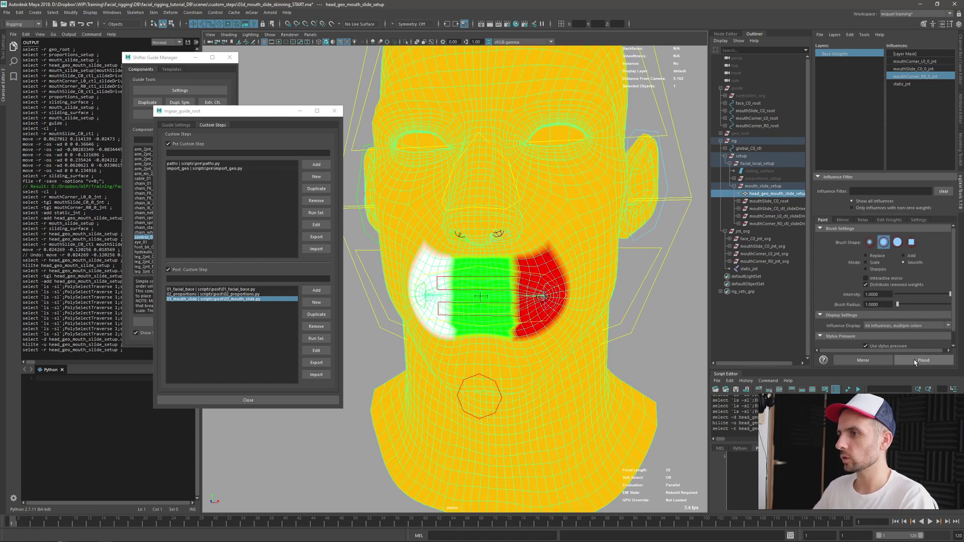
Try moving mouthSlide_C0_ctl_ghost to test the mouth deformation, and undo the last move
key(q)
click(522, 320)
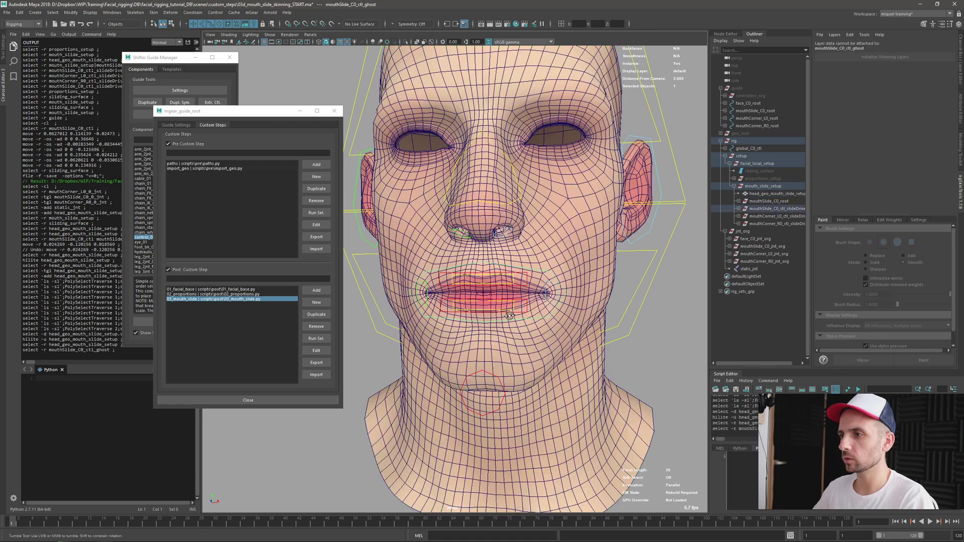
alt+drag(509, 316, 522, 318)
key(w)
drag(495, 284, 510, 272)
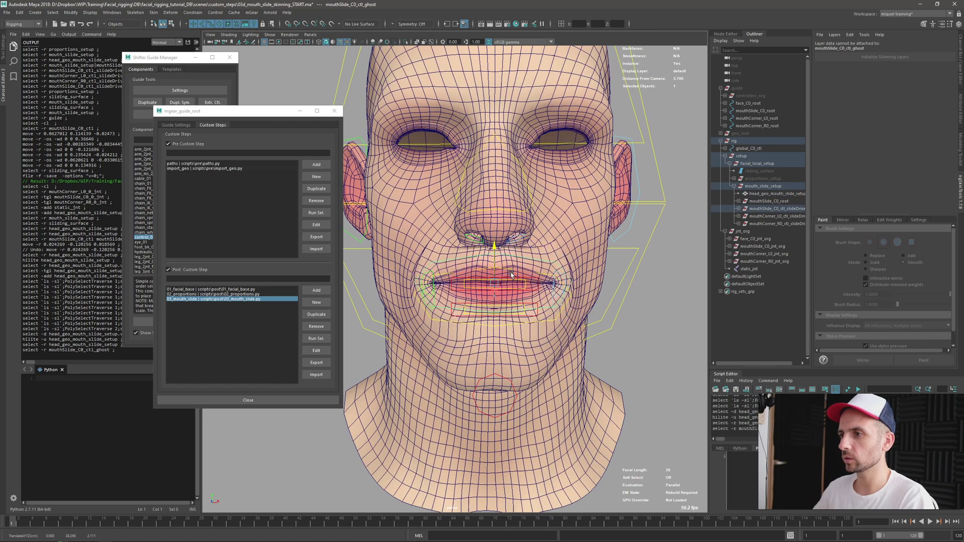
middle_drag(510, 272, 499, 297)
alt+drag(499, 296, 536, 272)
key(ctrl+z)
mouse_move(591, 289)
alt+mouse_down()
mouse_move(572, 288)
mouse_move(584, 281)
alt+mouse_up()
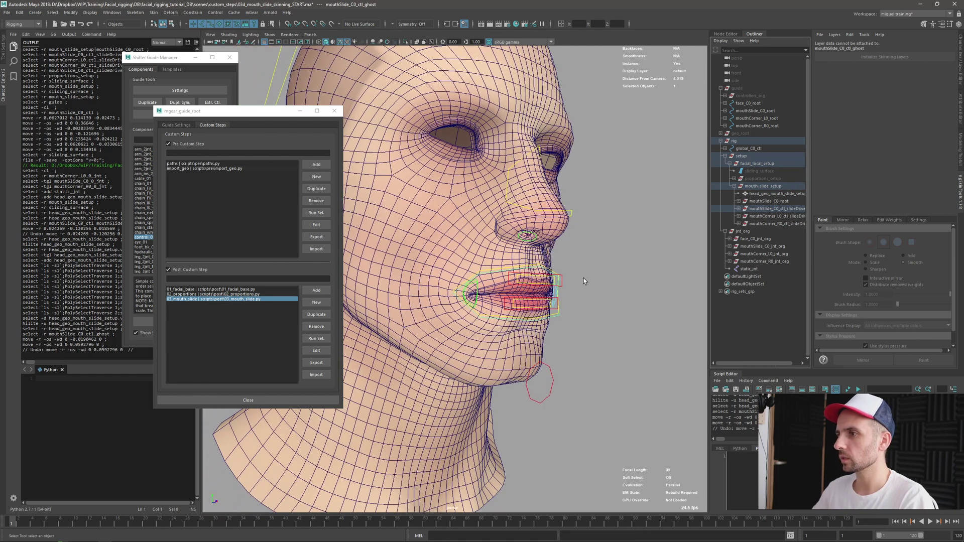
Hide mouthSlide_C0_root and the three slide-driven groups under mouth_slide_setup, and move mouthSlide_C0_ctl to test the mouth weights
drag(764, 202, 761, 227)
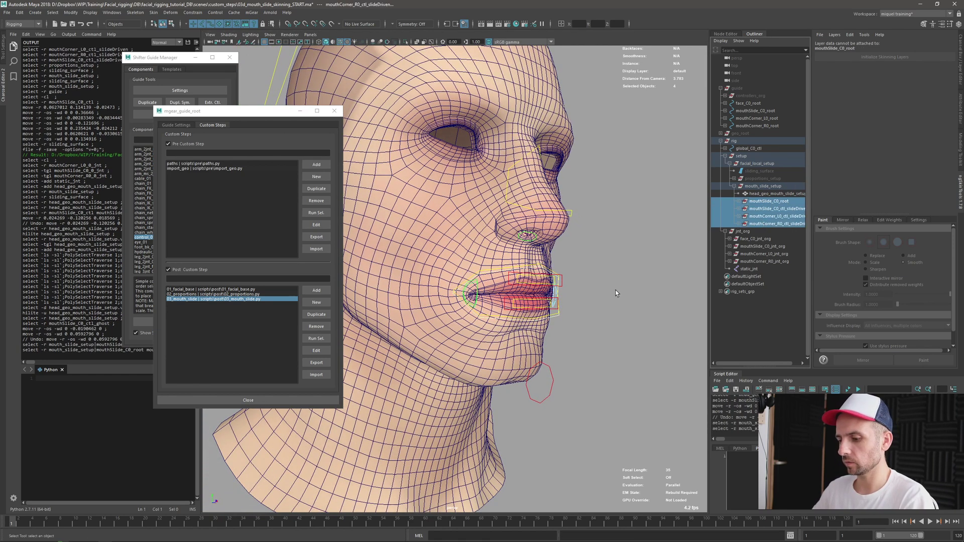
click(525, 319)
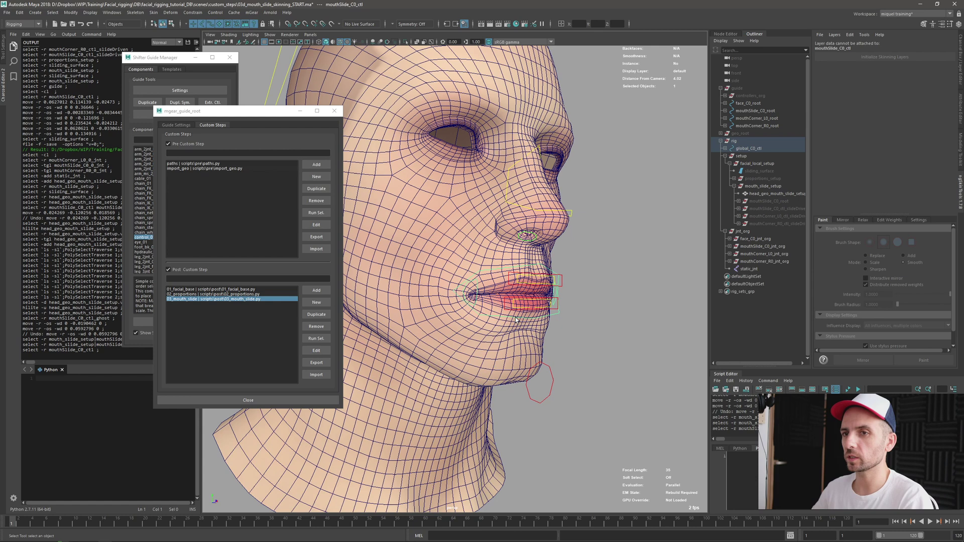
key(w)
mouse_move(528, 270)
mouse_down()
mouse_move(529, 259)
mouse_move(530, 271)
mouse_up()
alt+drag(593, 281, 566, 362)
Start weight painting on head_geo_mouth_slide_setup and duplicate its Base Weights layer
click(564, 333)
click(922, 362)
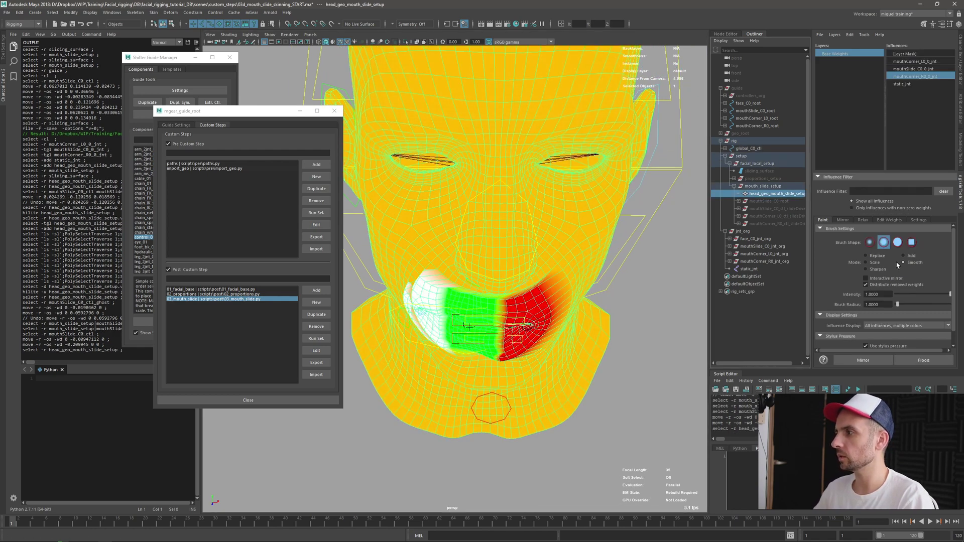
click(835, 35)
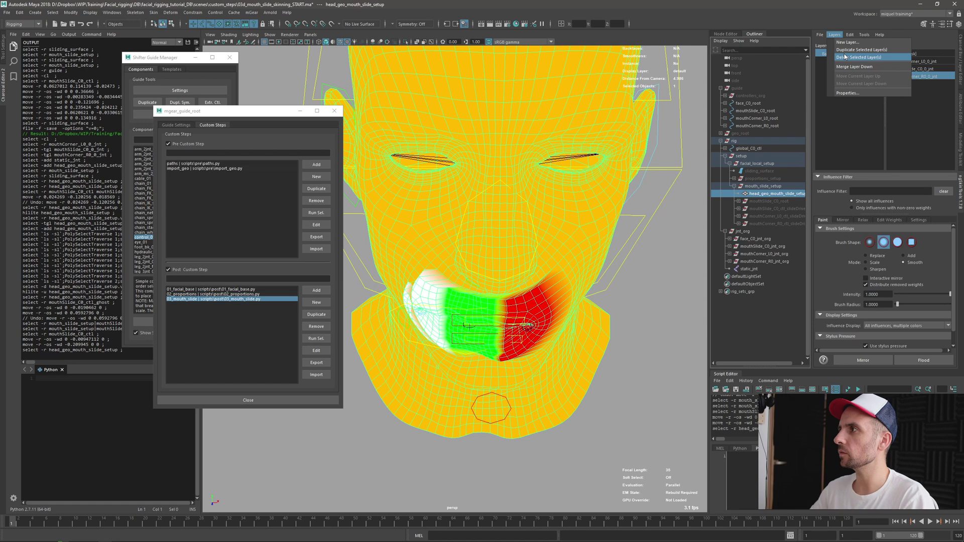
click(853, 51)
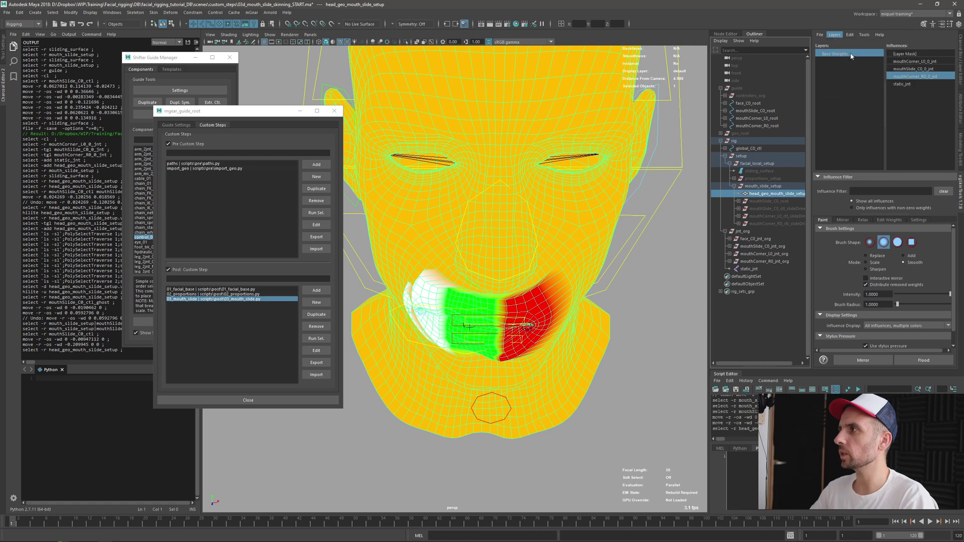
Flood the duplicated layer repeatedly in Smooth mode at intensity 1.0 with mouthCorner_R0_0_jnt selected, softening the transitions around the mouth
click(914, 77)
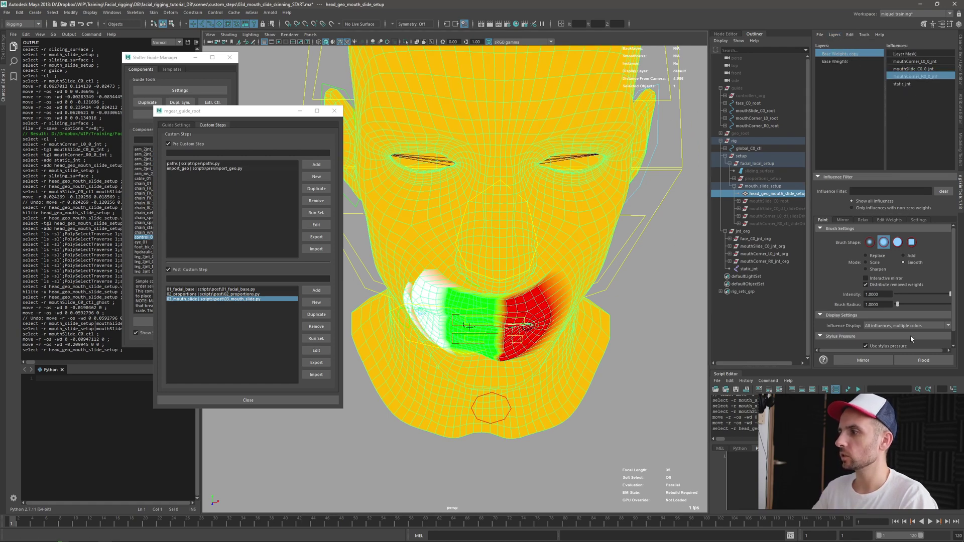
click(916, 362)
click(917, 361)
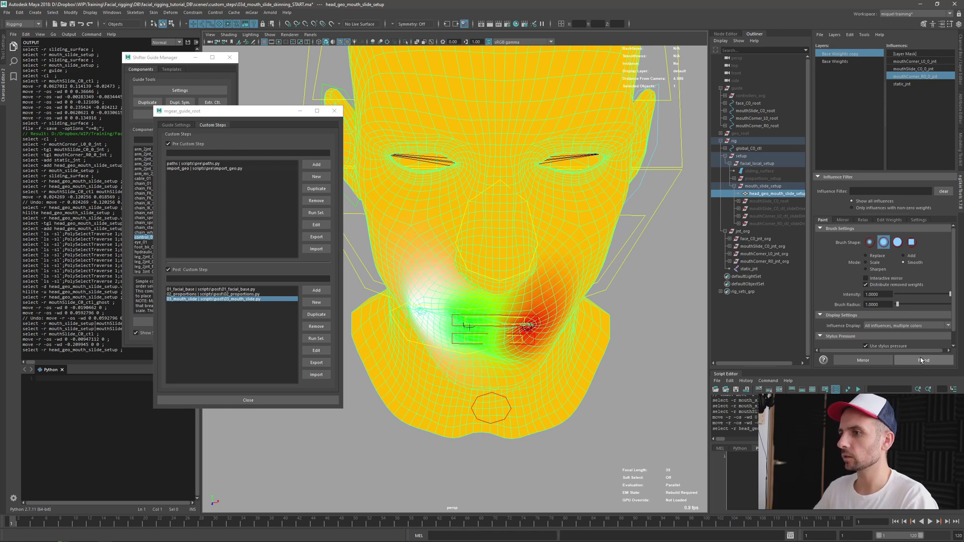
mouse_move(558, 435)
alt+mouse_down()
mouse_move(544, 350)
mouse_move(566, 358)
alt+mouse_up()
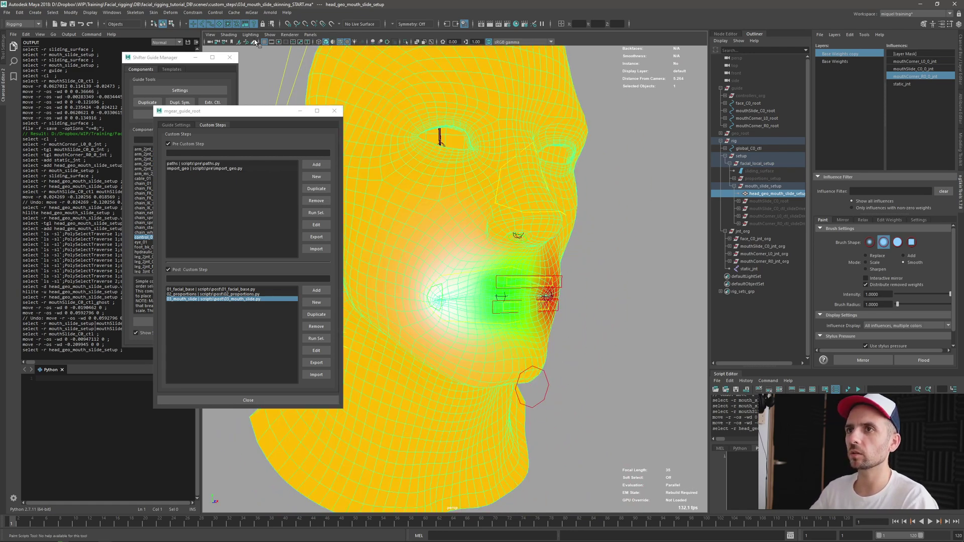
Display the head in plain grey shading, without the weight colours and wireframe overlay
click(332, 42)
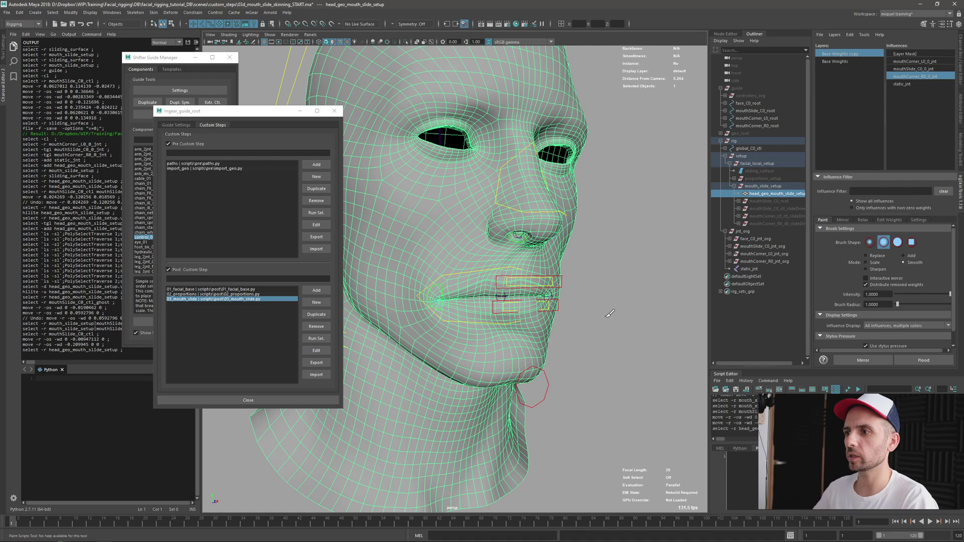
mouse_move(502, 301)
alt+mouse_down()
mouse_move(552, 307)
mouse_move(452, 307)
mouse_move(533, 319)
mouse_move(537, 271)
mouse_move(535, 308)
alt+mouse_up()
key(alt+a)
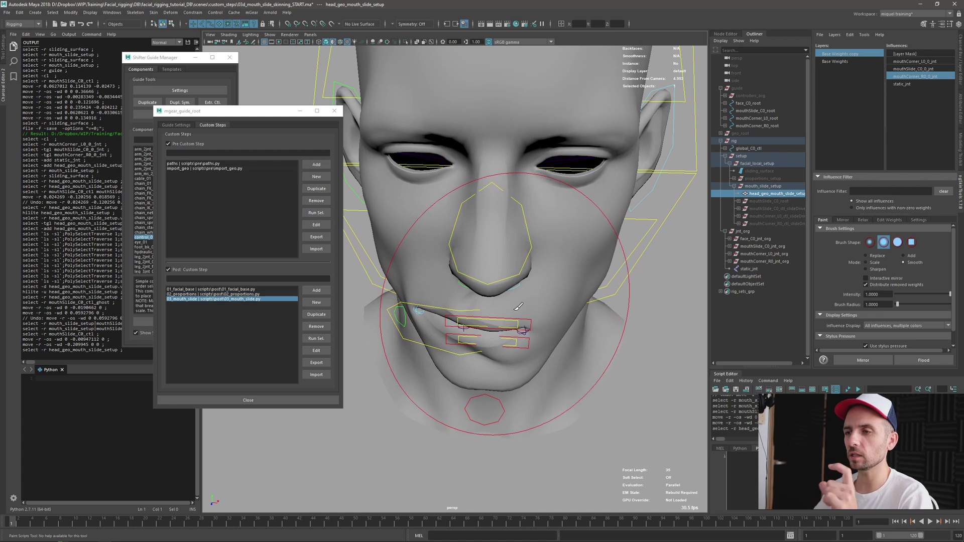
Leave weight painting and pose mouthSlide_C0_ctl, moving it sideways and up and rotating it about -10 degrees around Z
key(w)
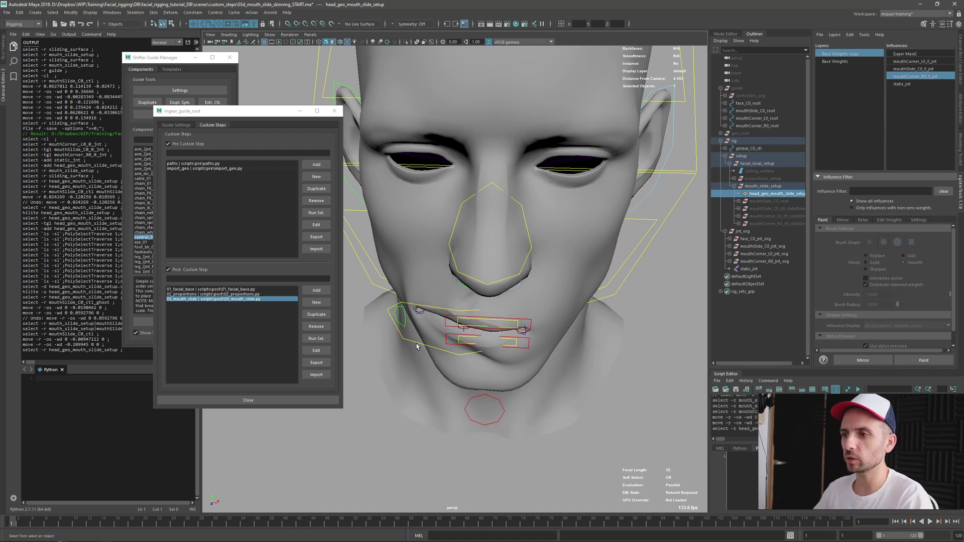
click(475, 333)
drag(474, 333, 529, 308)
key(e)
key(w)
key(e)
Pose a smile by moving both mouth corner controls up and outward and rotating them about 57 degrees around Z
click(564, 309)
key(w)
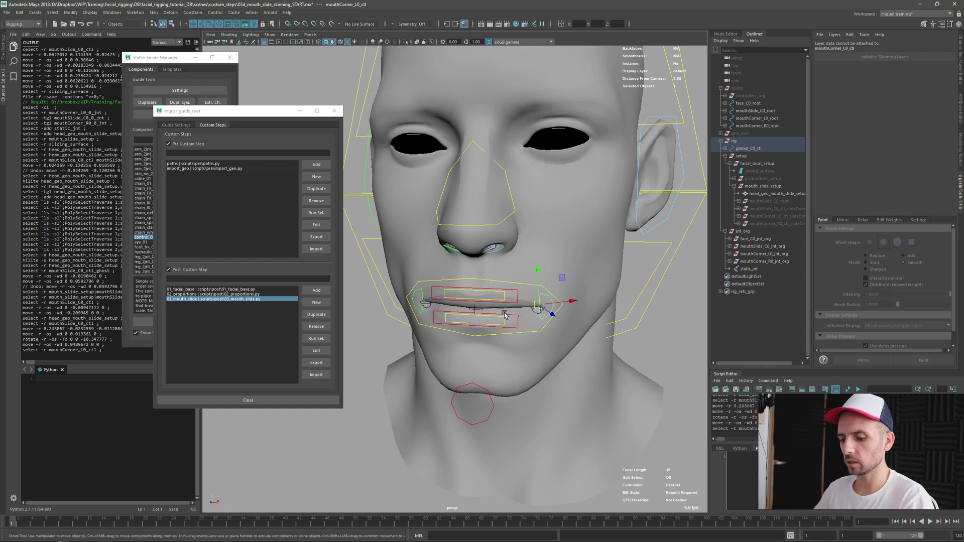
mouse_move(409, 275)
mouse_down()
mouse_move(409, 258)
mouse_move(425, 282)
mouse_up()
key(e)
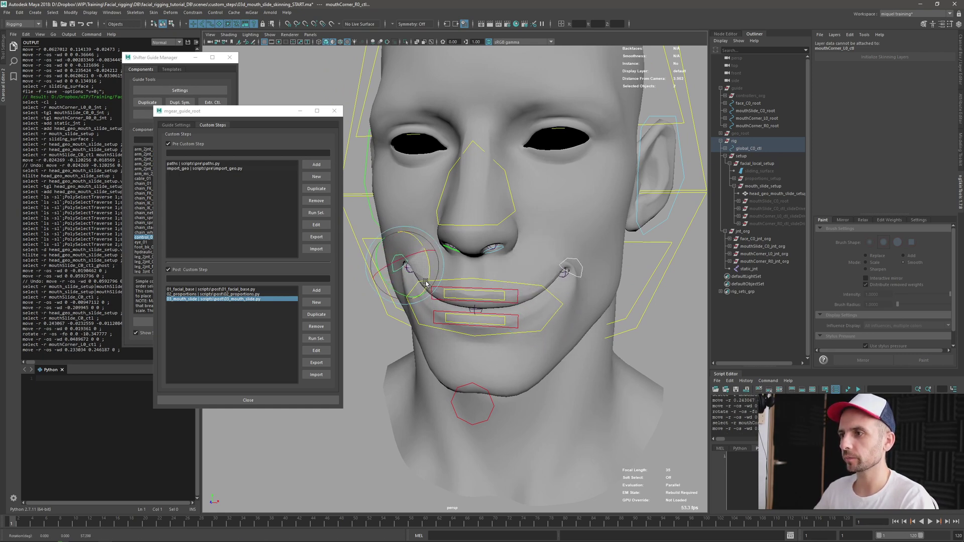
alt+drag(504, 288, 444, 267)
key(w)
Select head_geo_mouth_slide_setup and resume weight painting with a wireframe overlay around the raised left mouth corner
key(q)
click(628, 310)
scroll(545, 297, up, 5)
alt+drag(544, 300, 448, 300)
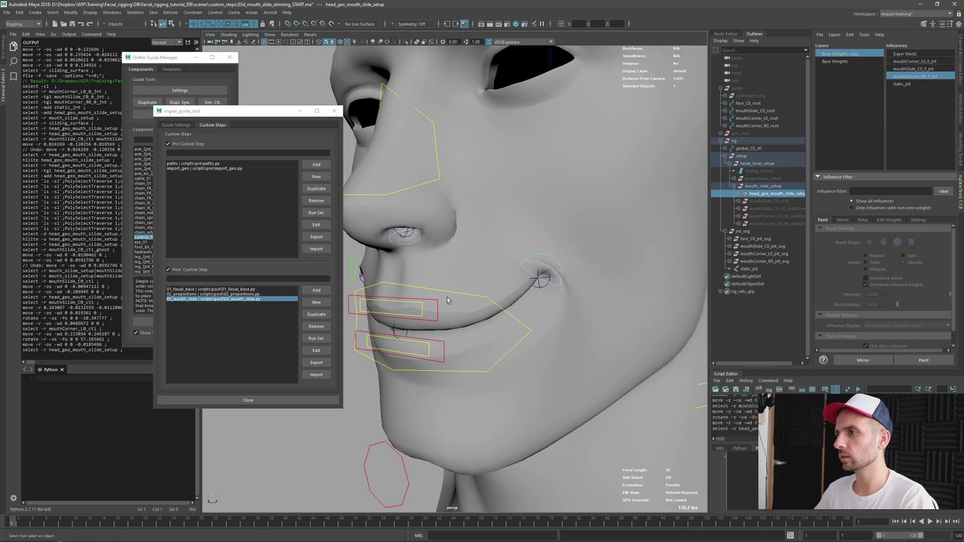
click(923, 361)
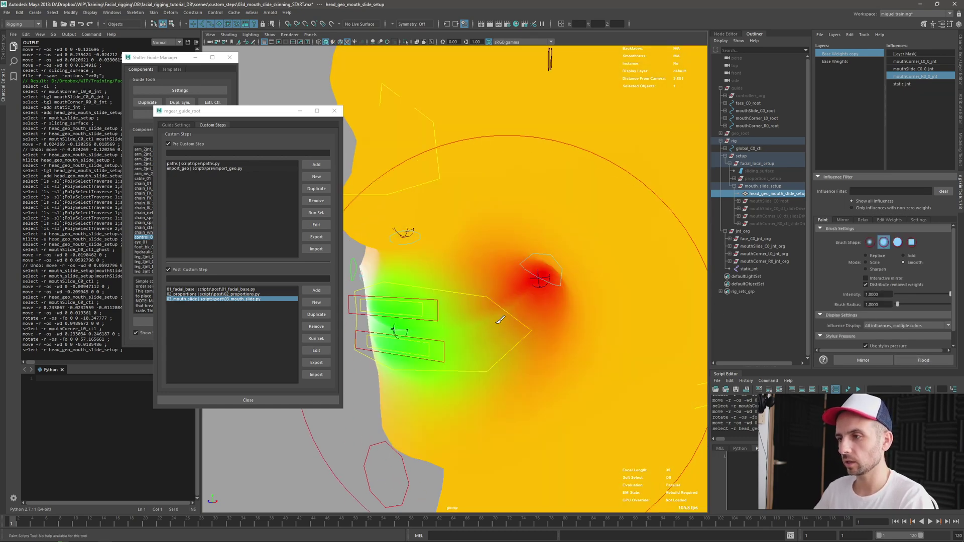
alt+drag(501, 319, 497, 227)
key(alt+a)
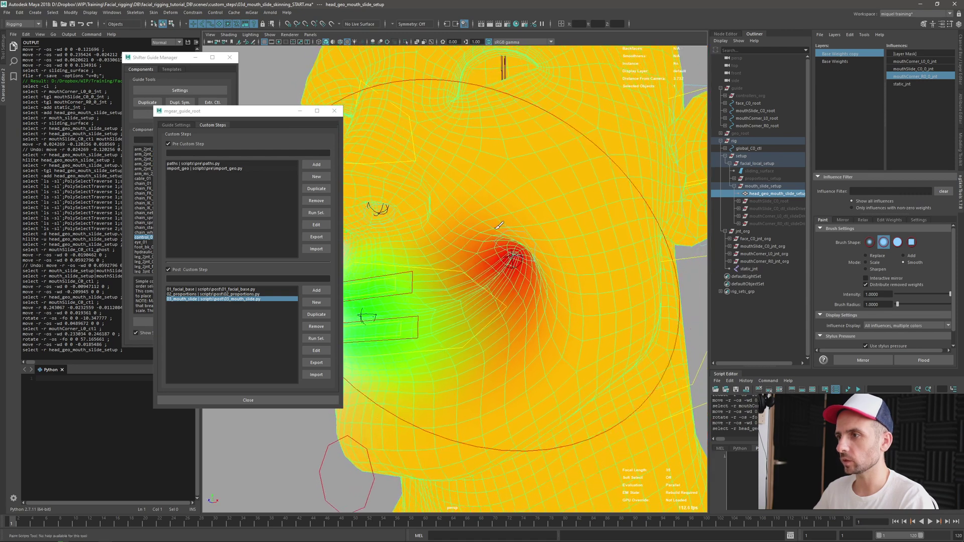
Choose the mouthCorner_L0_0_jnt influence and duplicate the Base Weights copy layer
click(922, 62)
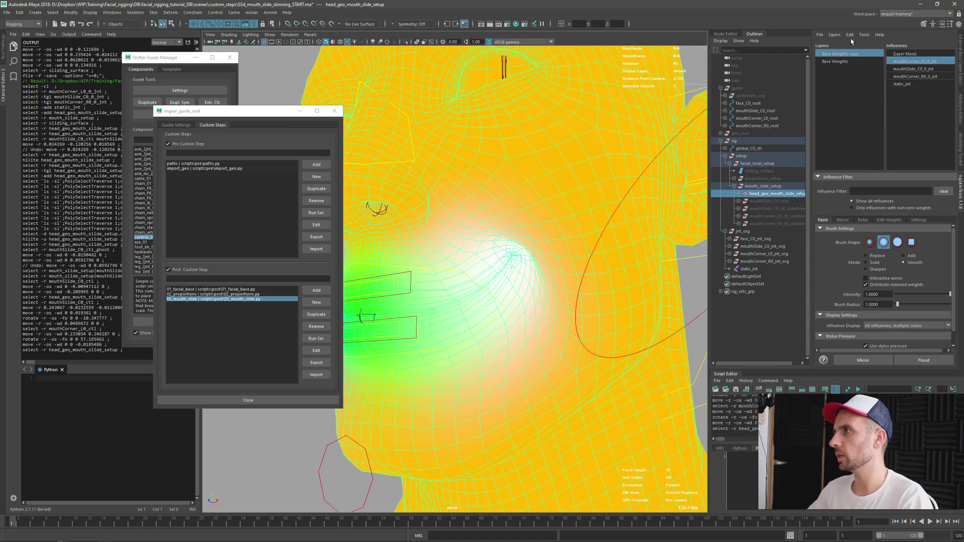
click(835, 35)
click(858, 51)
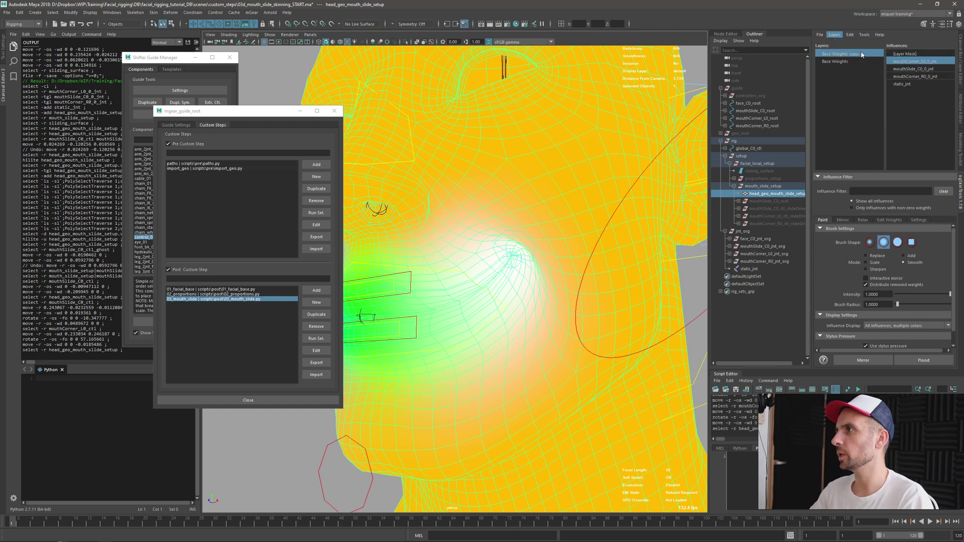
Paint mouthCorner_L0_0_jnt weights around the left mouth corner on the new layer in Add mode, intensity 0.0769 and brush radius 0.1497
click(927, 62)
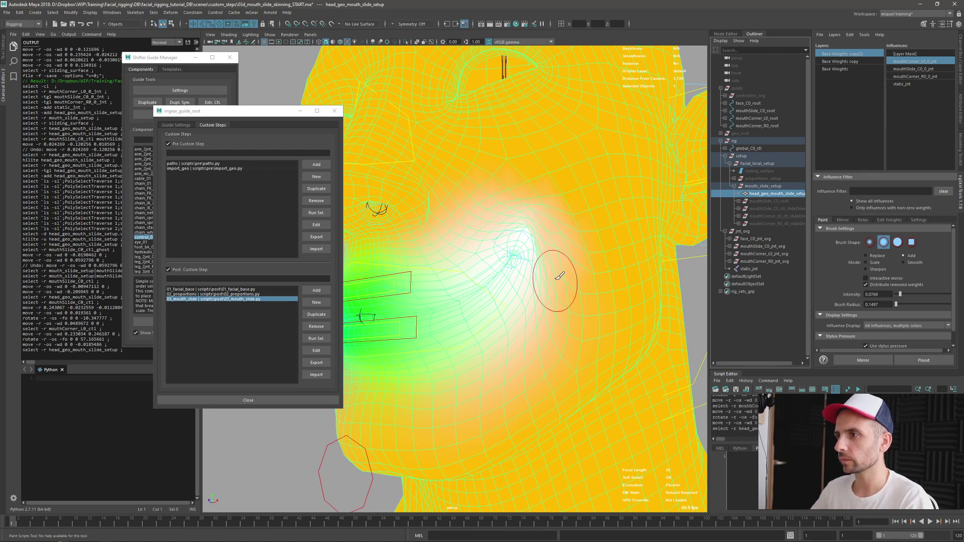
mouse_move(537, 189)
mouse_down()
mouse_move(523, 192)
mouse_move(529, 206)
mouse_move(524, 189)
mouse_up()
key(b)
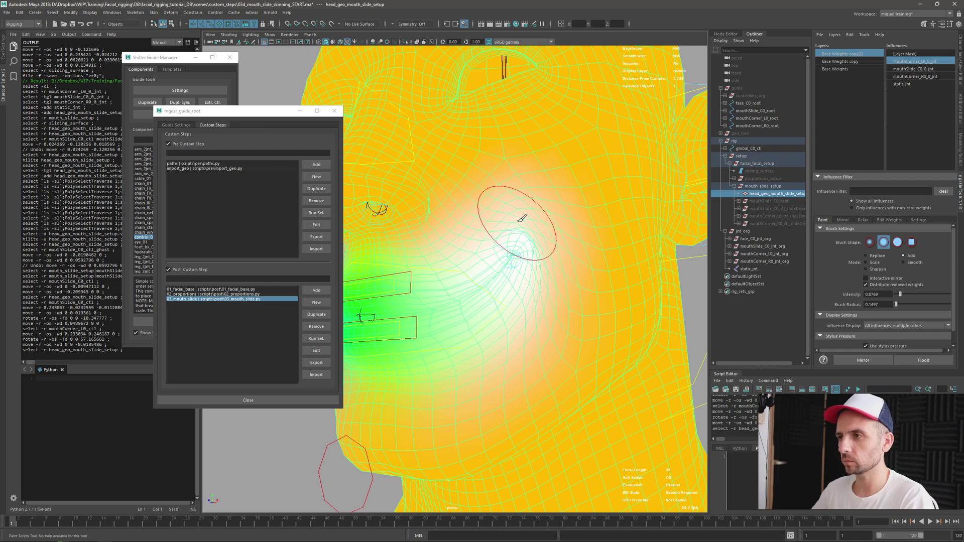
Turn off the weight colours, frame the whole head and leave painting to review the smile deformation
key(alt+c)
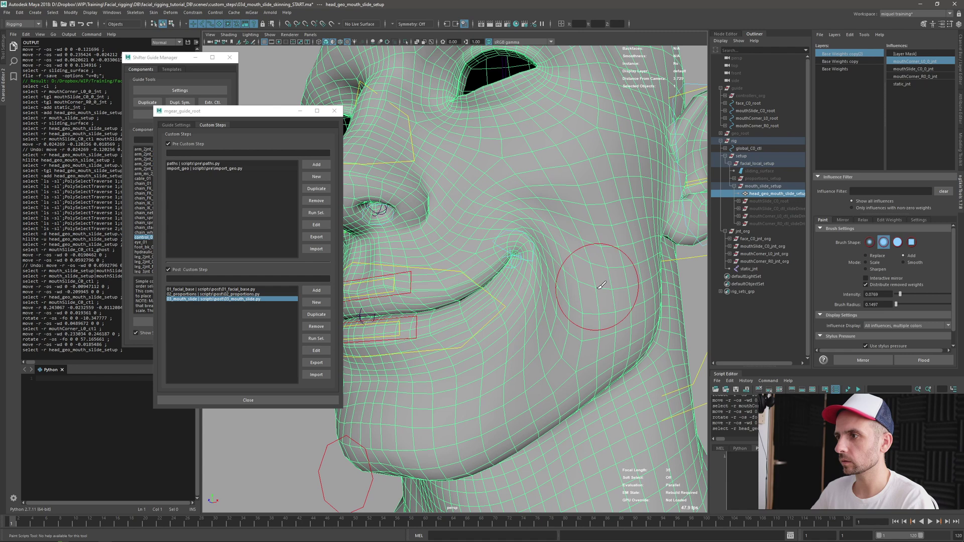
key(f)
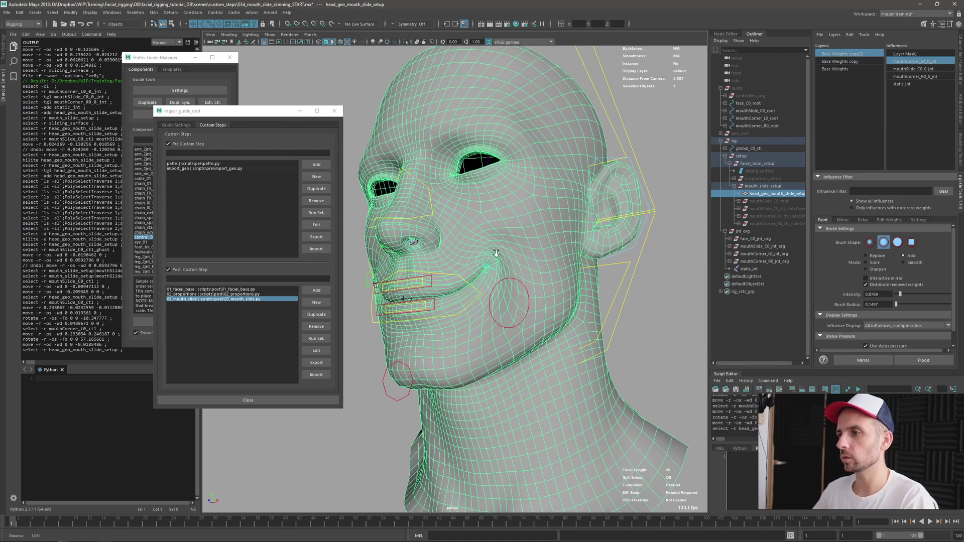
key(q)
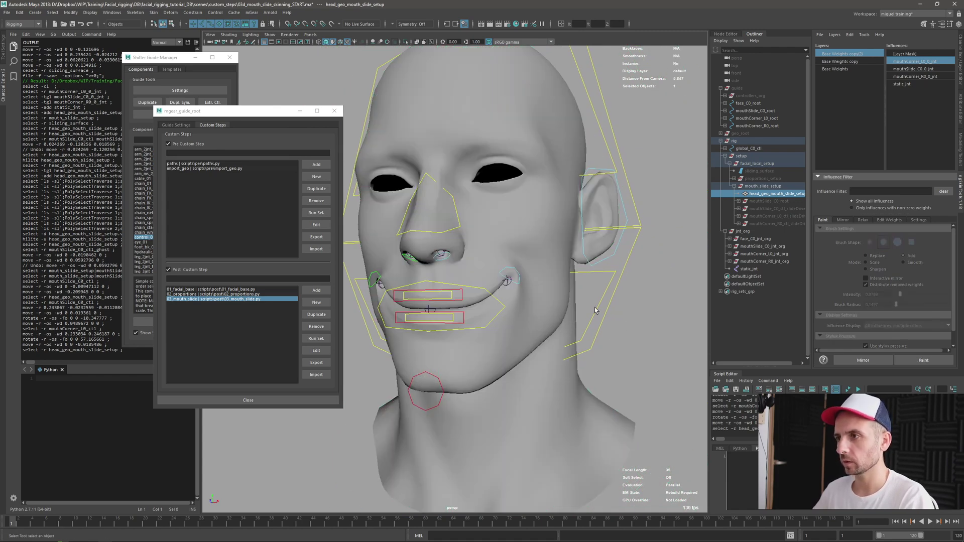
Move and rotate mouthCorner_L0_ctl about 53° to pose the left mouth corner upward and check the cheek deformation
alt+drag(577, 328, 513, 283)
click(511, 325)
key(w)
key(e)
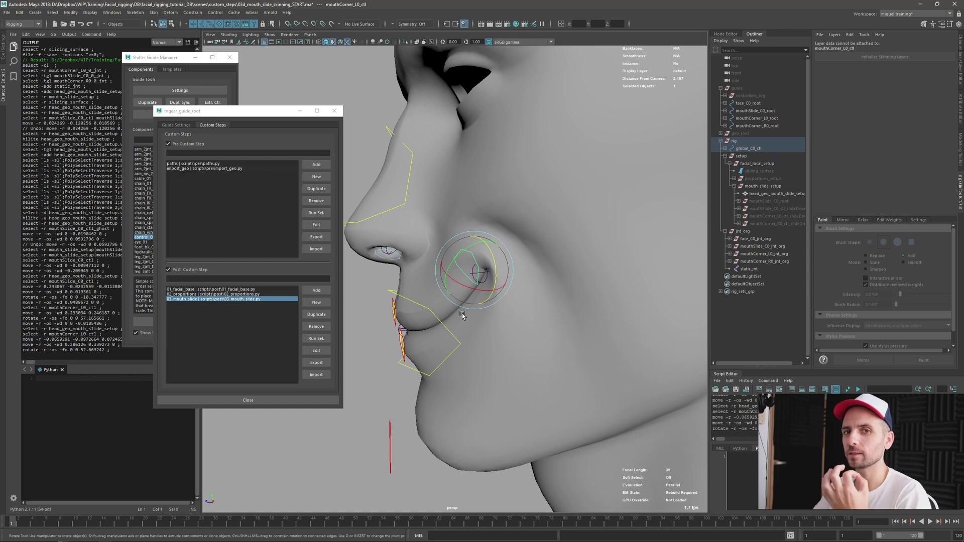
alt+drag(502, 291, 522, 270)
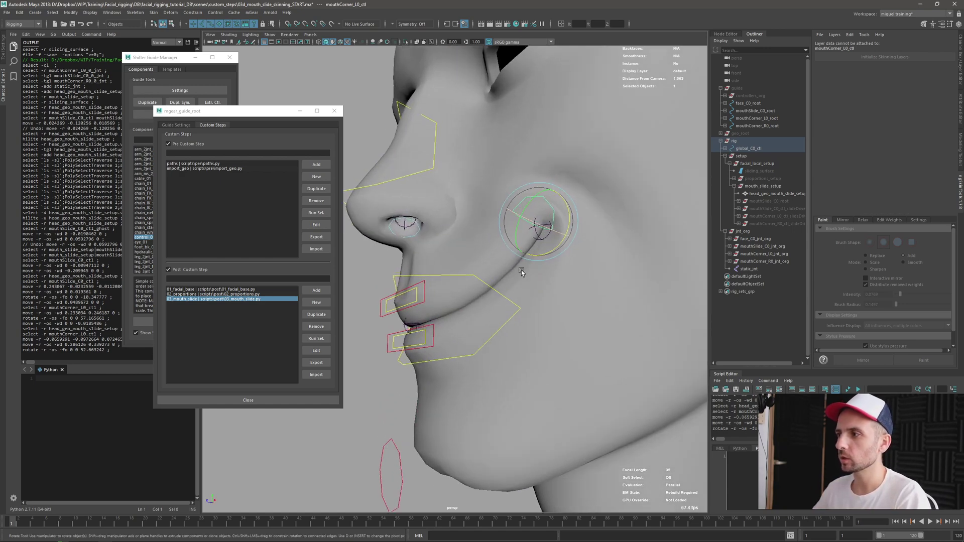
key(q)
alt+drag(586, 298, 591, 294)
click(601, 256)
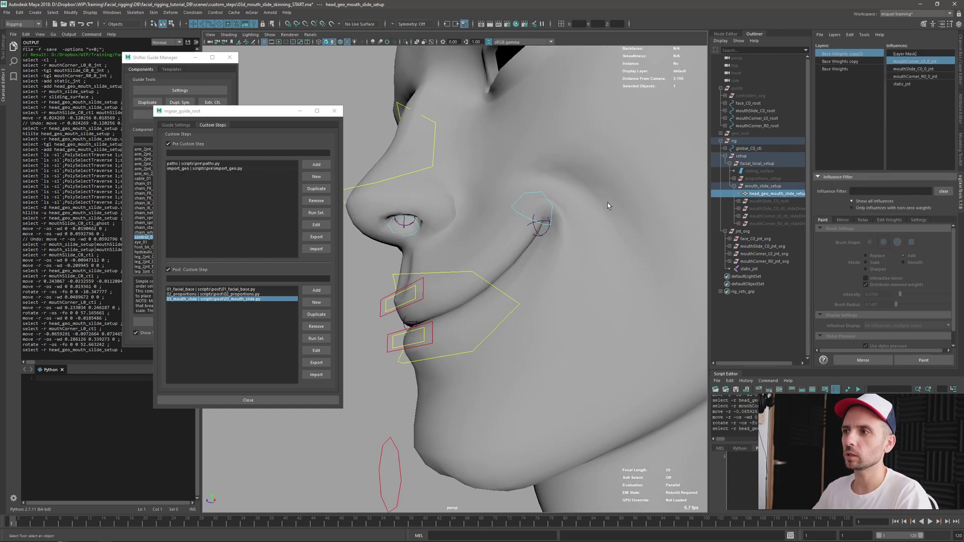
alt+drag(380, 190, 540, 251)
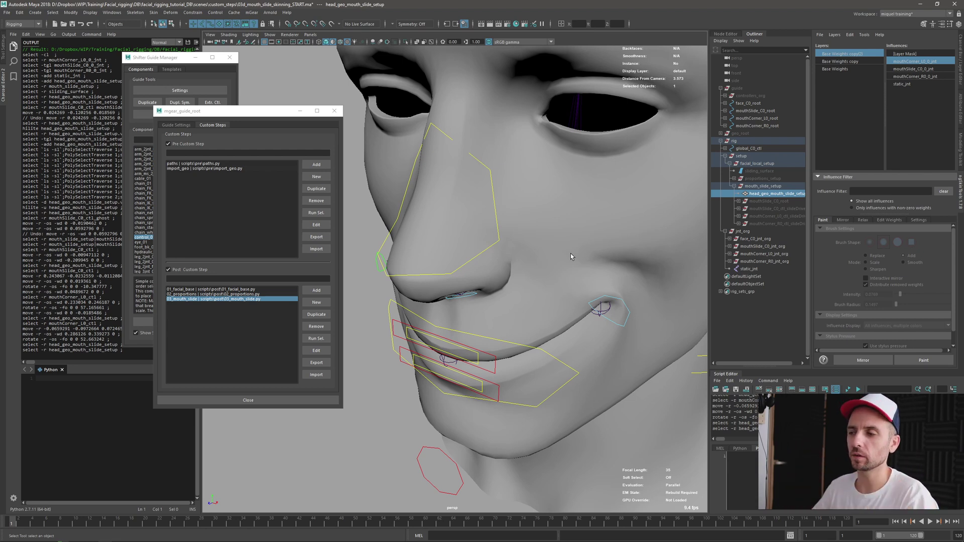
Try a small move on mouthCorner_L0_ctl, undo it, and inspect the left mouth corner from several angles
alt+drag(552, 286, 577, 323)
click(634, 301)
key(w)
key(ctrl+z)
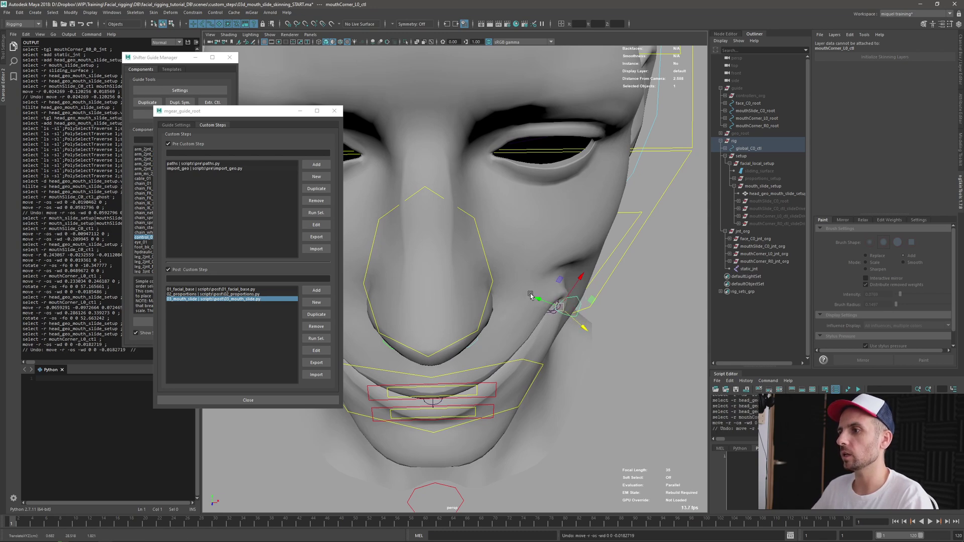
scroll(577, 277, up, 3)
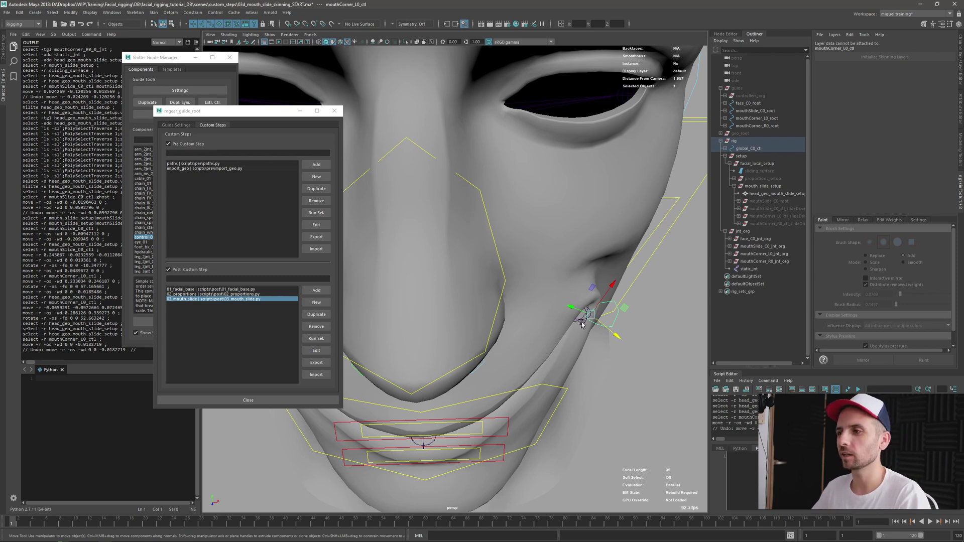
alt+drag(616, 337, 557, 334)
scroll(602, 357, down, 2)
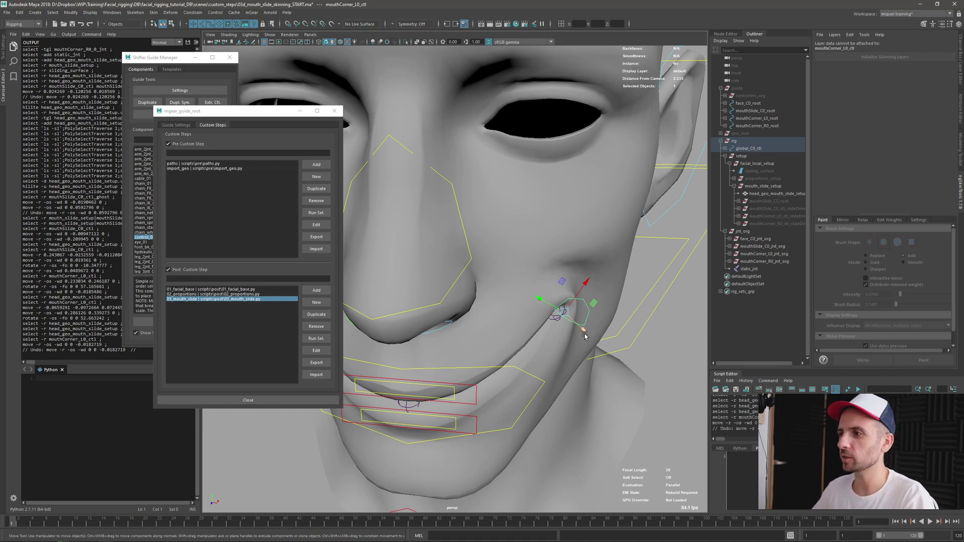
alt+drag(584, 335, 650, 279)
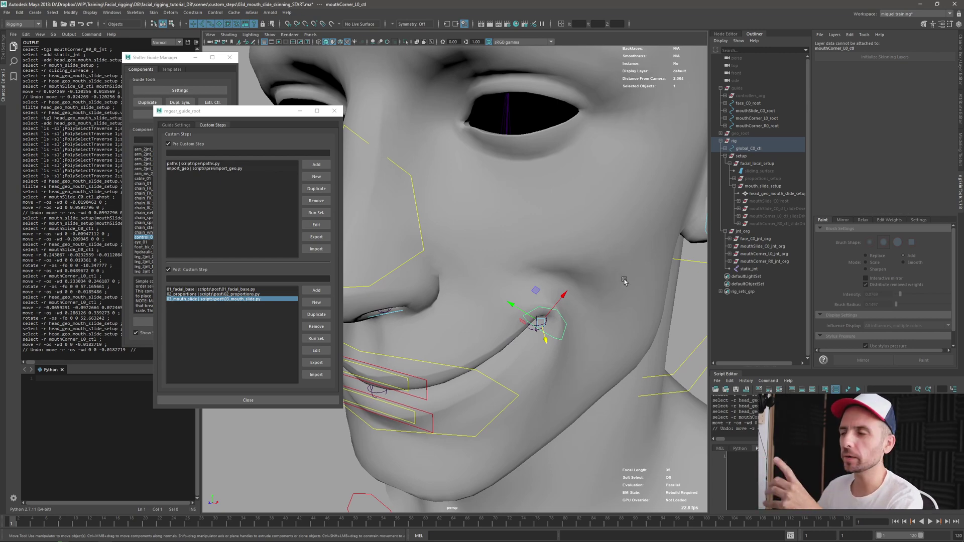
alt+drag(567, 328, 592, 321)
key(q)
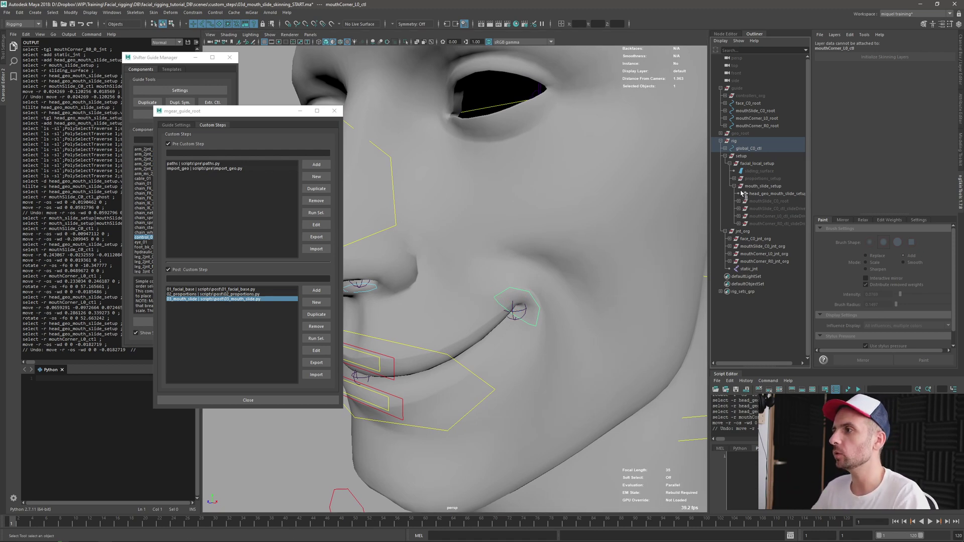
Show mouthSlide_C0_root and the three slideDriven groups under mouth_slide_setup, and clear the selection
click(762, 201)
shift+click(758, 223)
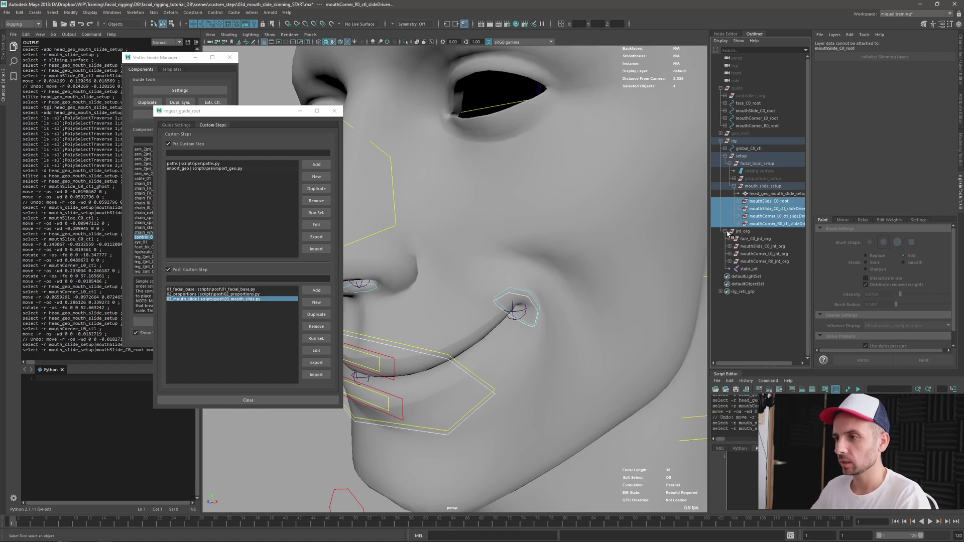
alt+drag(520, 315, 562, 311)
click(568, 315)
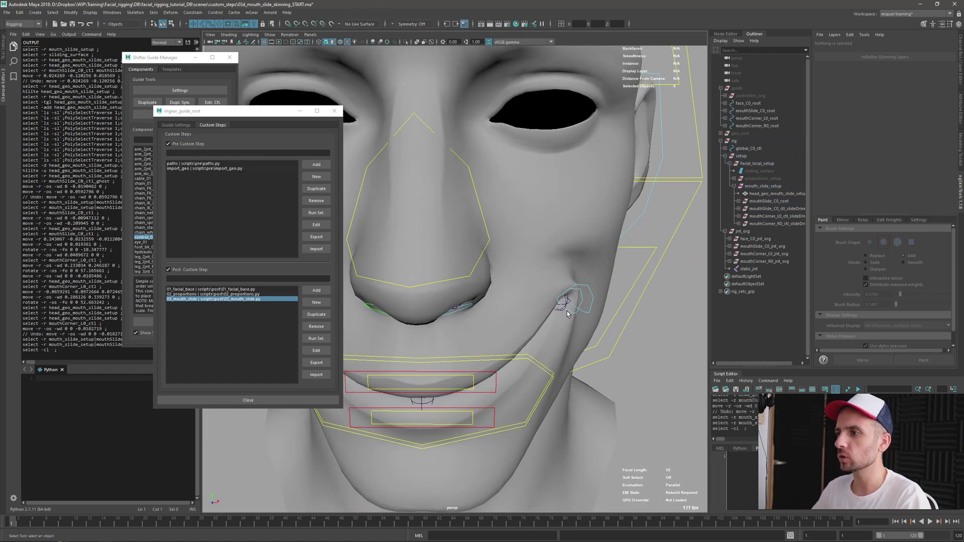
Try moving mouthCorner_L0_ctl and mouthCorner_L0_ctl_ghost separately, undoing each move
click(570, 315)
click(576, 314)
click(589, 314)
key(w)
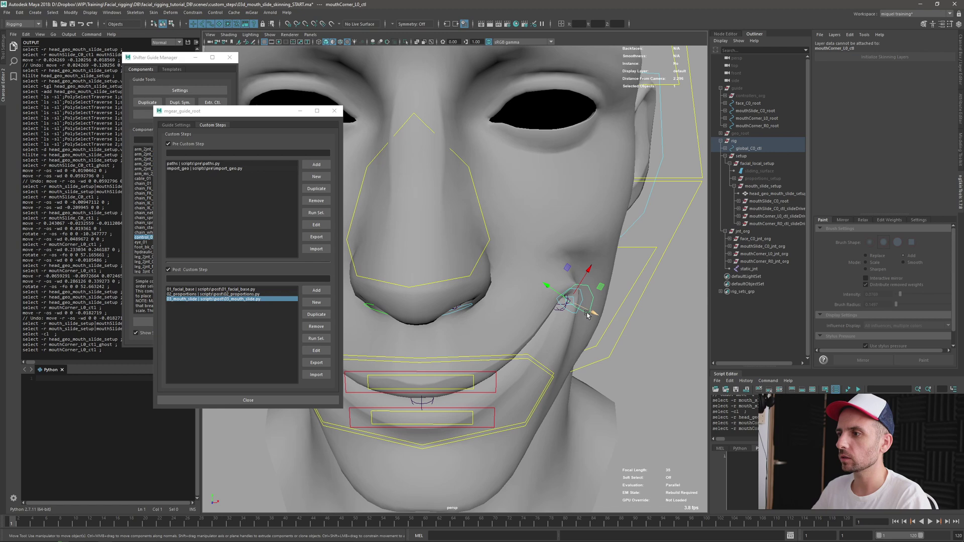
mouse_move(571, 301)
mouse_down()
mouse_move(590, 289)
mouse_move(609, 323)
mouse_move(576, 314)
mouse_up()
key(ctrl+z)
click(574, 316)
key(ctrl+z)
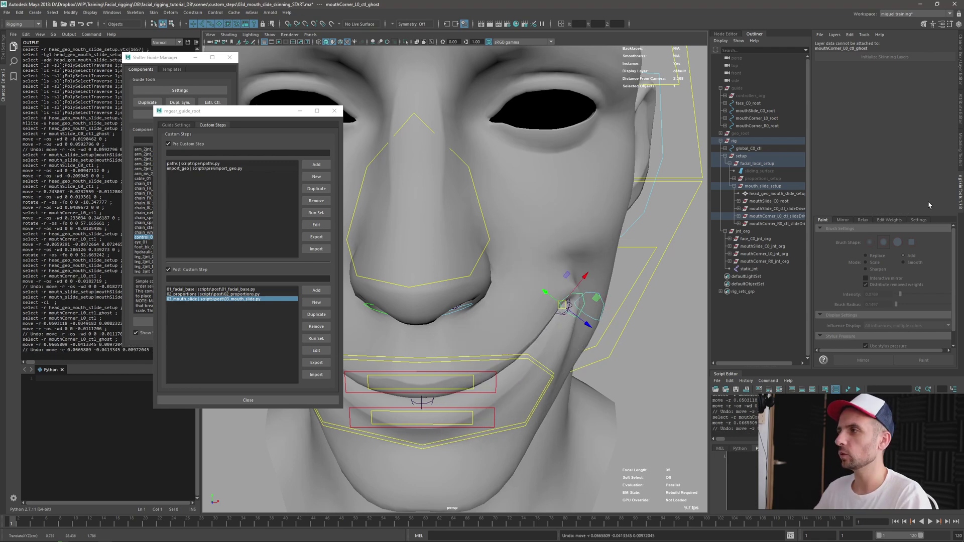
Display the ghost control's channels, switch to Sublime Text to review the connect scale code in 03_mouth_slide.py, and return to Maya
click(960, 105)
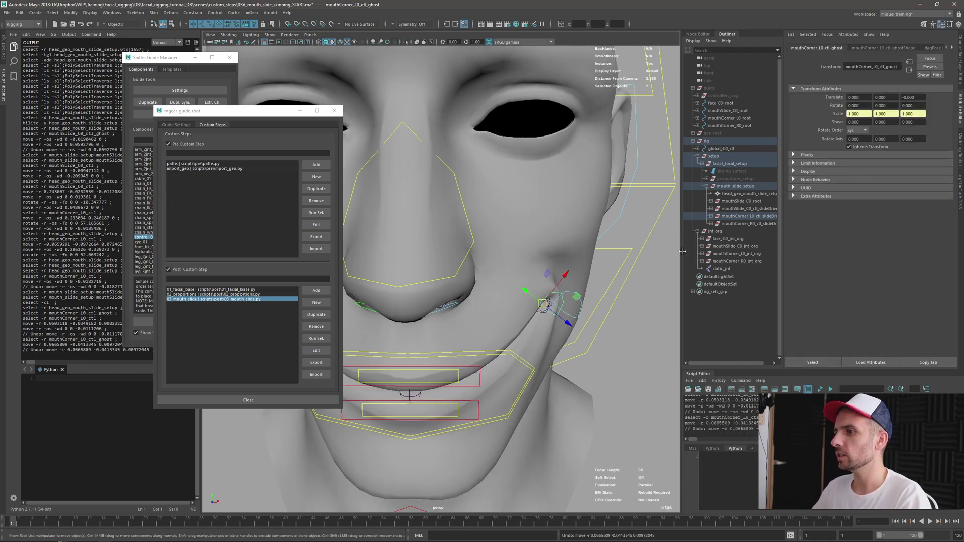
click(959, 86)
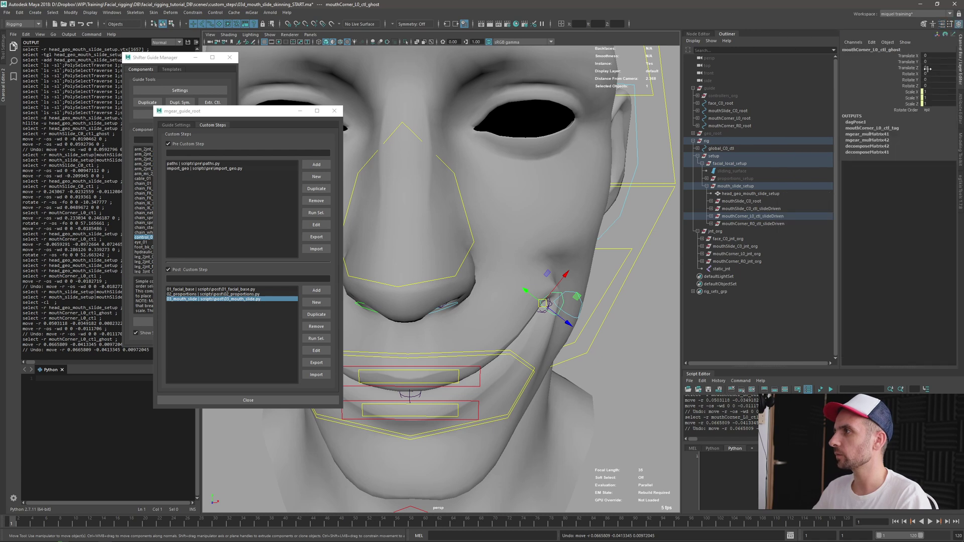
key(alt+Tab)
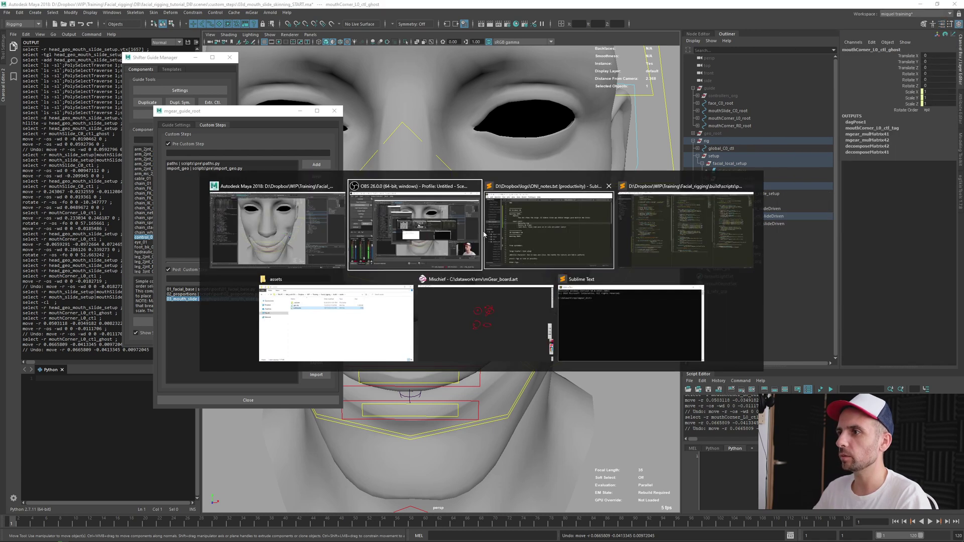
click(728, 214)
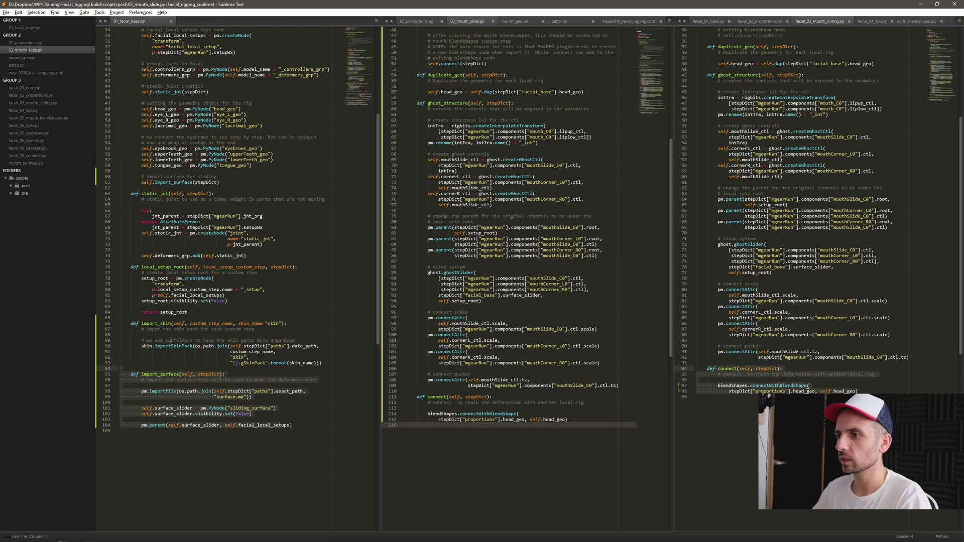
drag(428, 312, 602, 363)
key(alt+Tab)
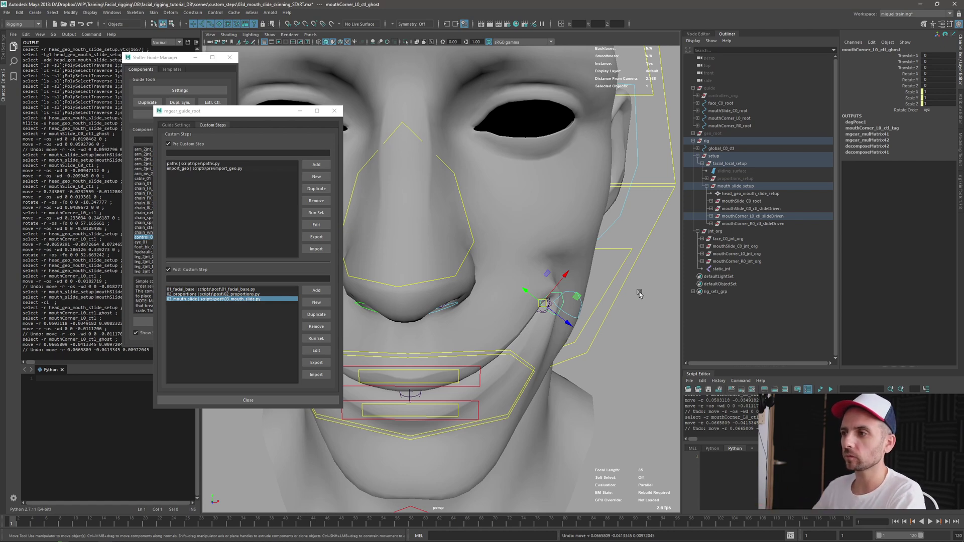
Move mouthCorner_L0_ctl_ghost in small amounts to test how it offsets the left mouth corner
click(570, 319)
mouse_move(560, 308)
mouse_down()
mouse_move(556, 297)
mouse_move(577, 317)
mouse_move(528, 284)
mouse_move(573, 323)
mouse_move(561, 310)
mouse_up()
click(562, 312)
click(573, 314)
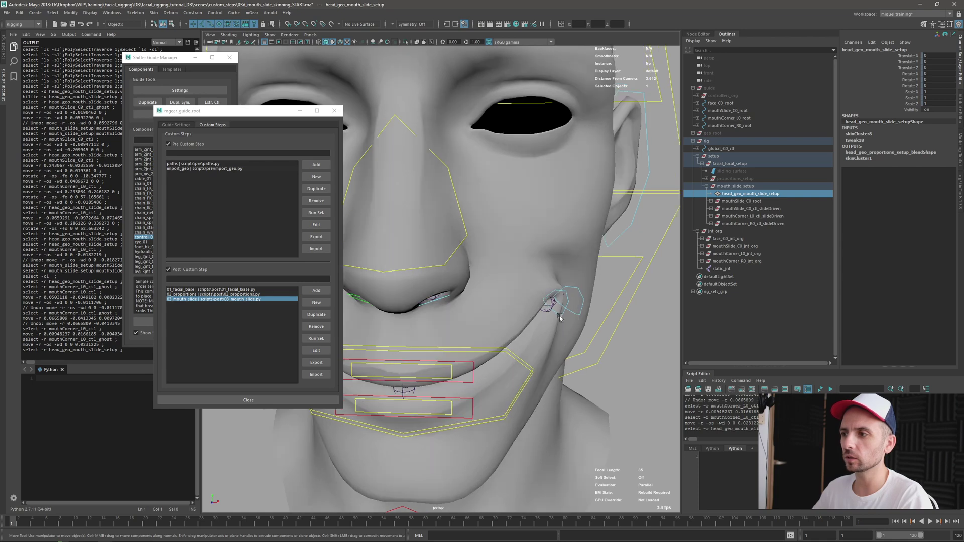
click(559, 315)
drag(549, 302, 548, 327)
click(577, 321)
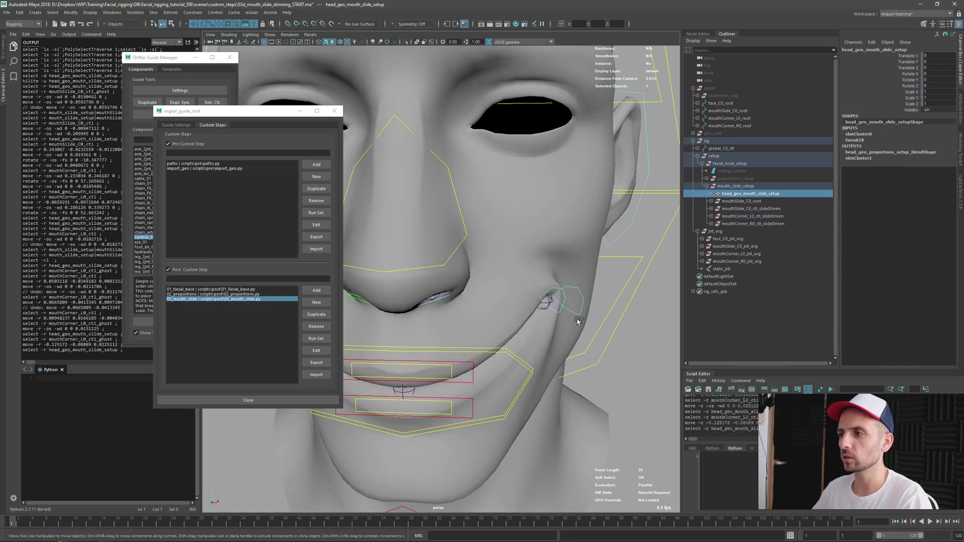
Reset the left mouth corner controls to their neutral pose
click(580, 316)
key(q)
alt+drag(556, 333, 662, 240)
alt+drag(595, 347, 554, 334)
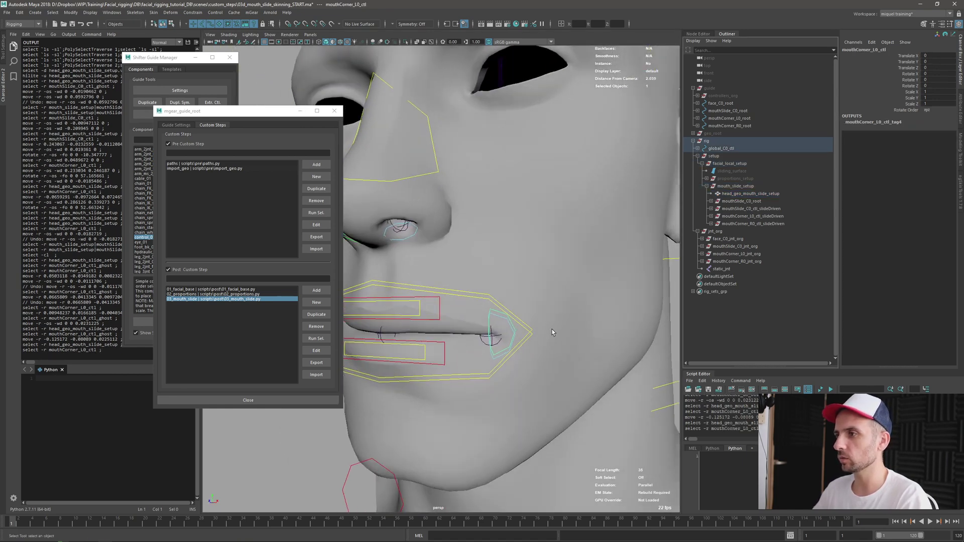
Hide mouthSlide_C0_root and the three slideDriven groups under mouth_slide_setup
click(734, 202)
shift+click(722, 224)
key(ctrl+h)
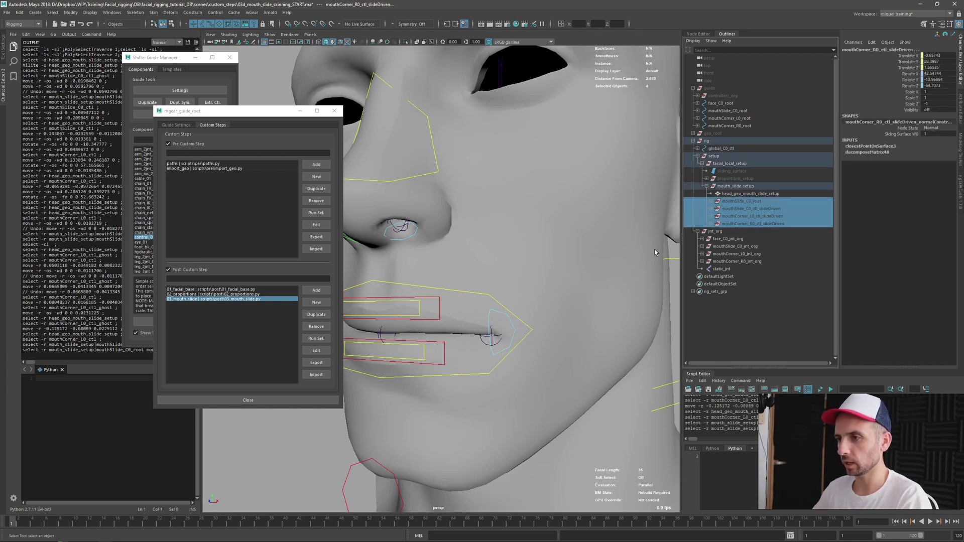
Pose mouthCorner_L0_ctl outward and upward with a rotation of about 49° to match the raised right corner
alt+drag(513, 334, 544, 329)
click(526, 332)
alt+right_drag(526, 335, 503, 365)
scroll(503, 365, down, 3)
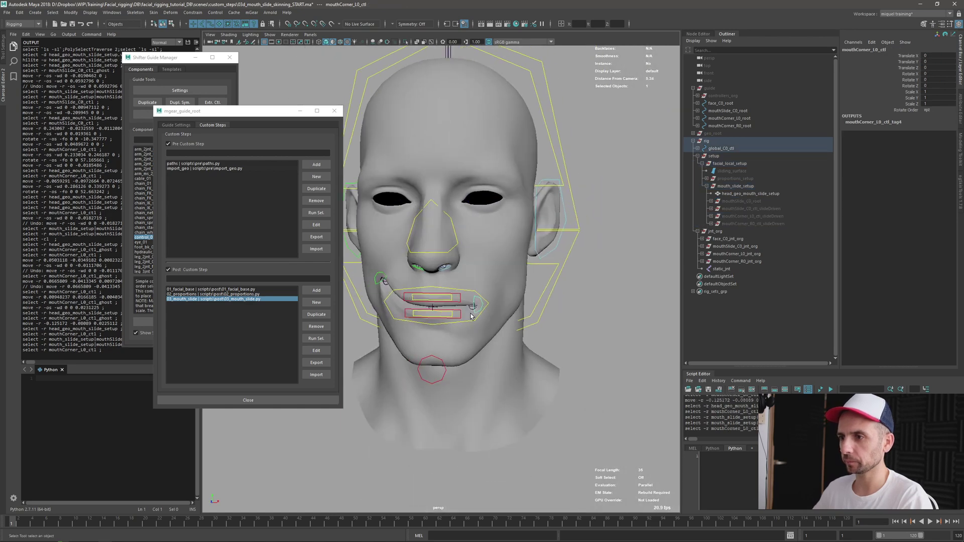
key(w)
drag(494, 277, 521, 288)
key(e)
Mirror the ngSkinTools weights of head_geo_mouth_slide_setup and clear the selection to check the symmetric smile
click(516, 296)
click(518, 286)
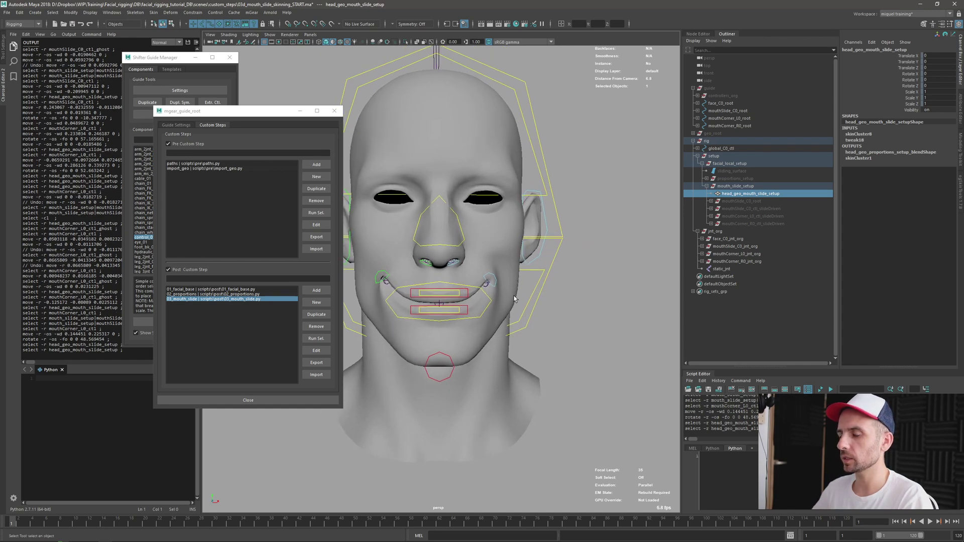
click(960, 209)
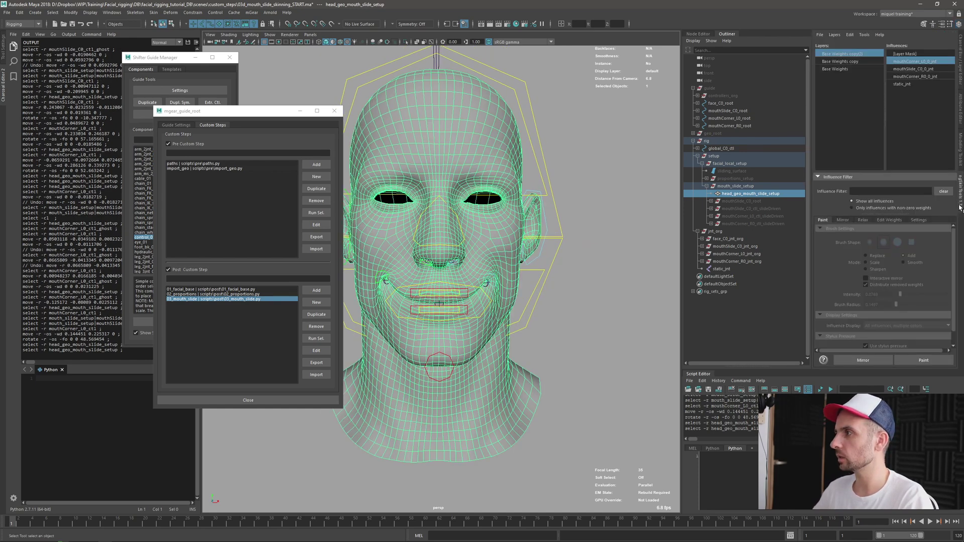
click(863, 360)
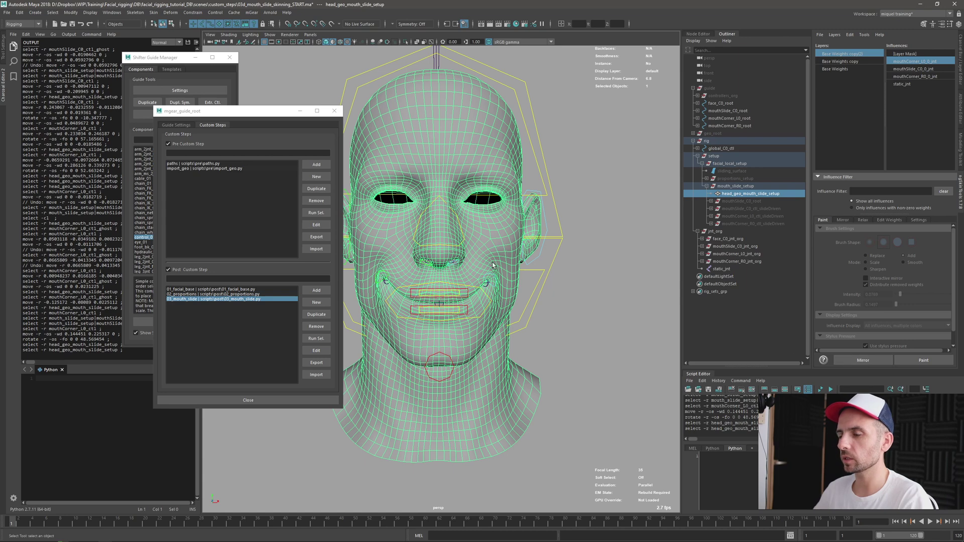
alt+drag(517, 289, 517, 239)
click(564, 310)
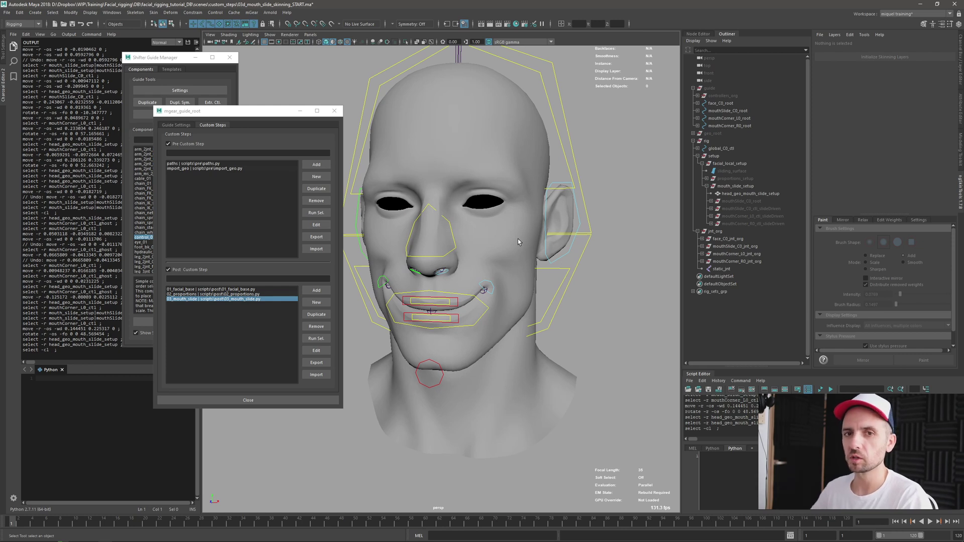
Reset both mouth corner controls to their neutral pose and select head_geo_mouth_slide_setup
click(388, 285)
shift+click(493, 295)
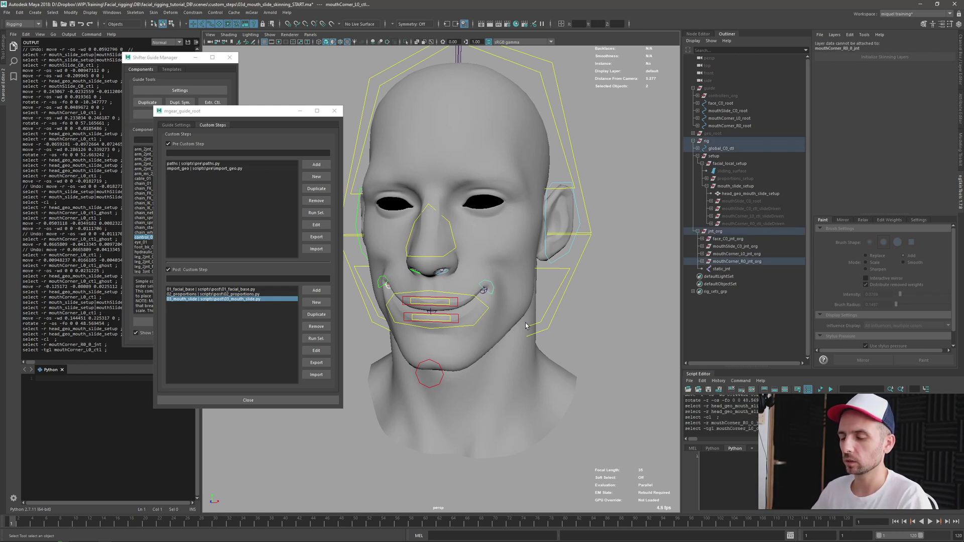
key(ctrl+r)
click(381, 283)
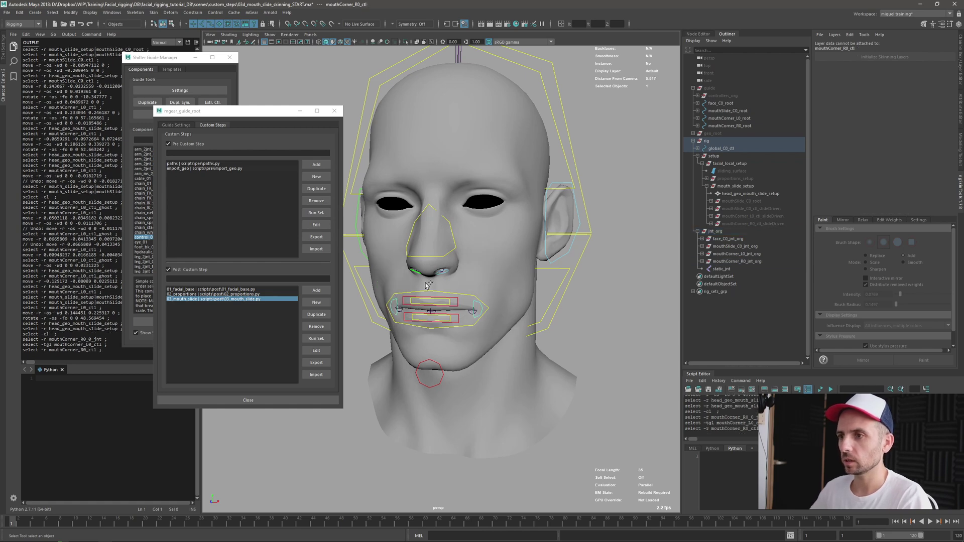
click(539, 285)
click(533, 330)
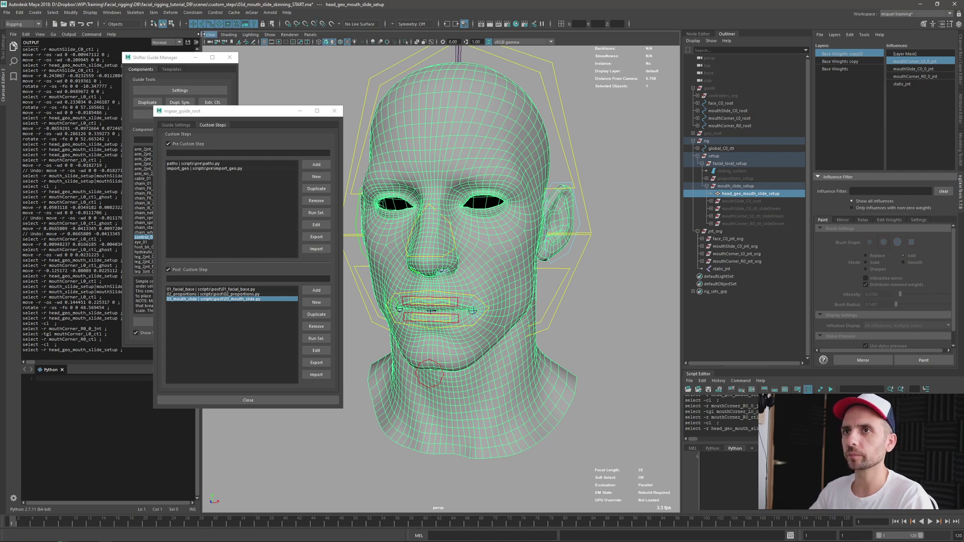
Switch to File Explorer and create a folder named skin inside build\data\mouth_sliding
key(alt+Tab)
click(350, 333)
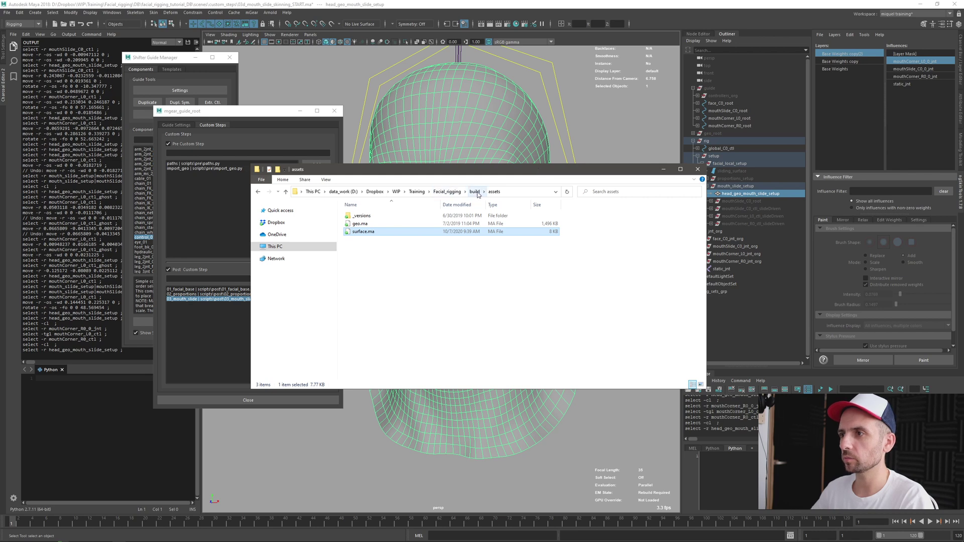
click(475, 191)
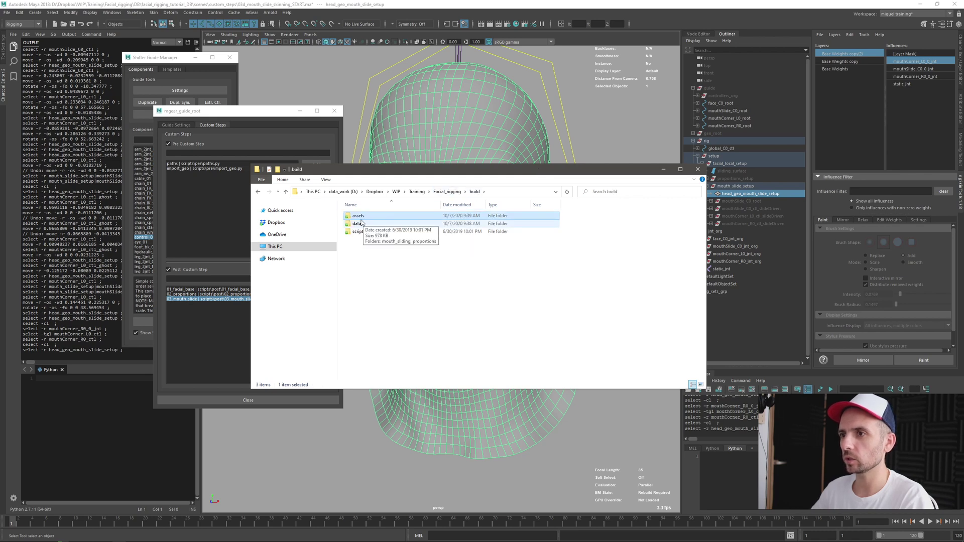
double_click(357, 224)
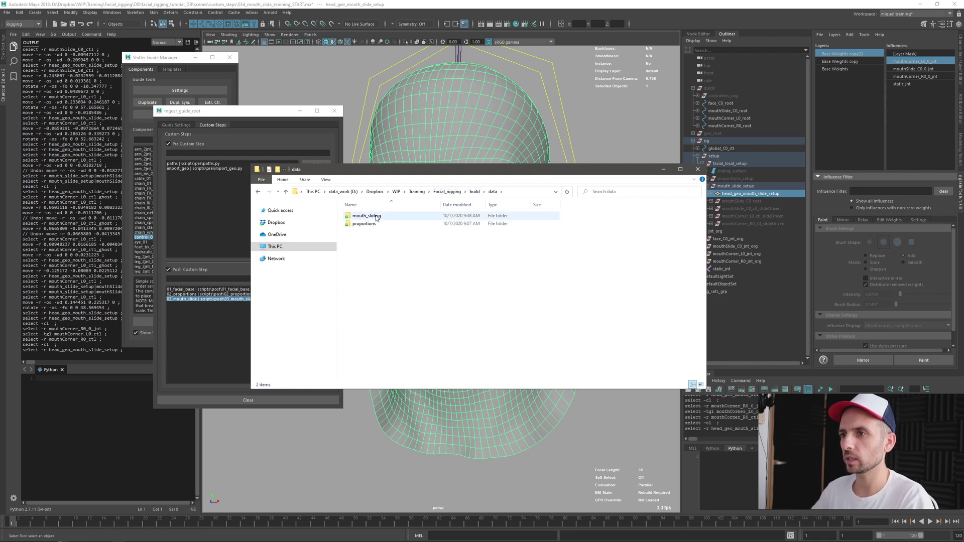
double_click(362, 215)
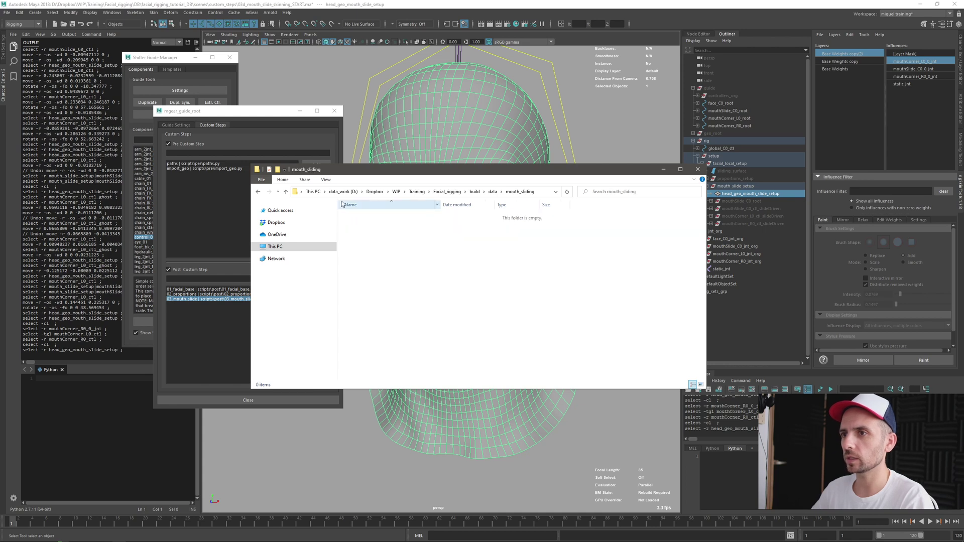
click(278, 172)
text(skin)
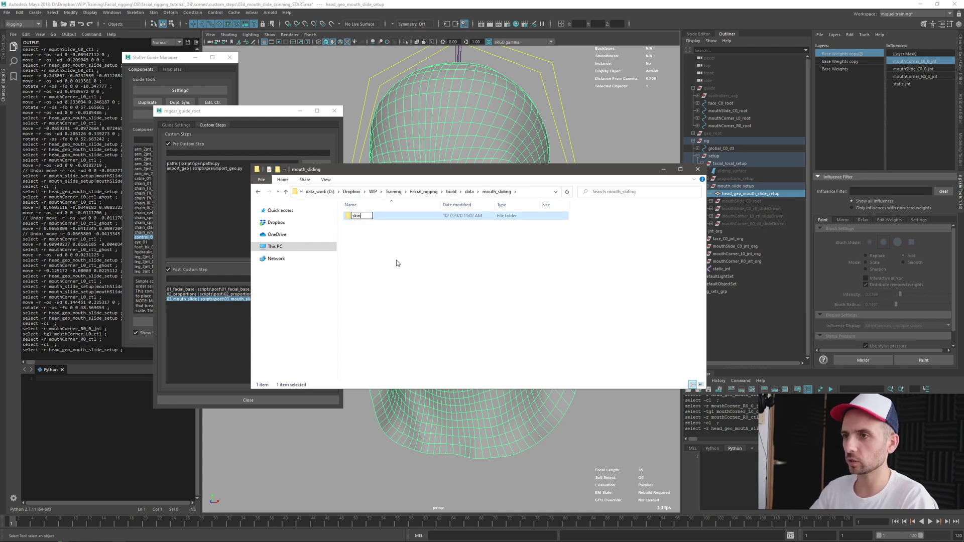
click(397, 263)
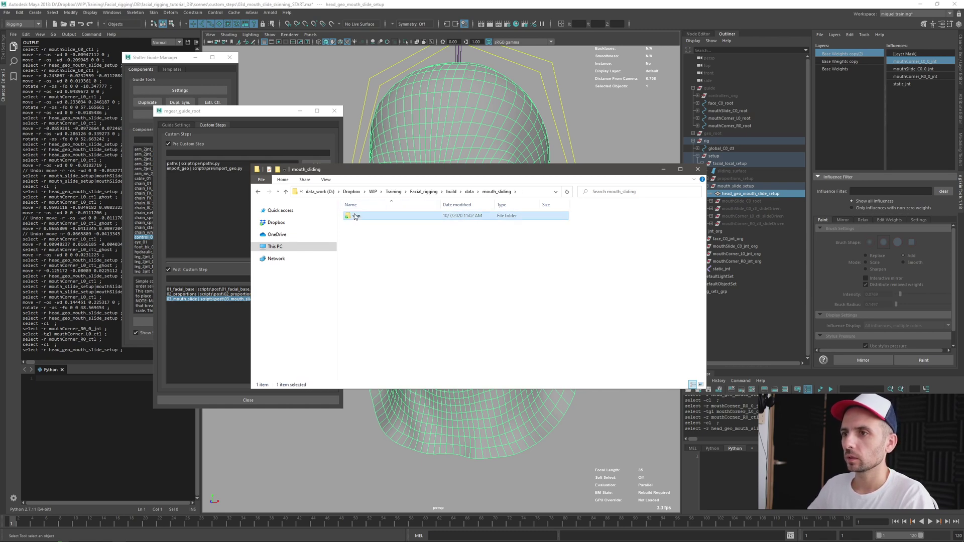
Copy the full path of the new skin folder and return to Maya
double_click(395, 216)
click(535, 192)
key(ctrl+c)
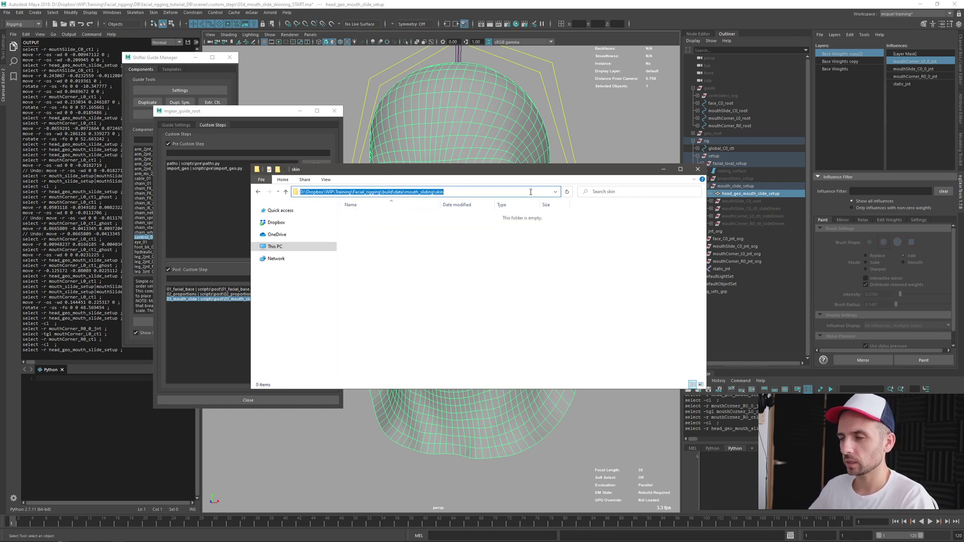
click(551, 106)
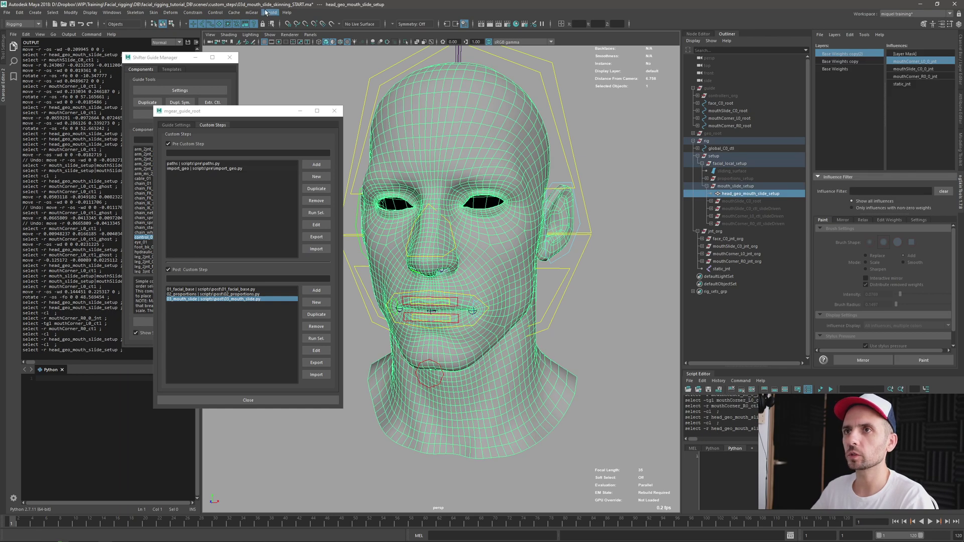
Export the skin of head_geo_mouth_slide_setup as an mGear ASCII skin pack named skin in build\data\mouth_sliding\skin
click(251, 12)
mouse_move(274, 64)
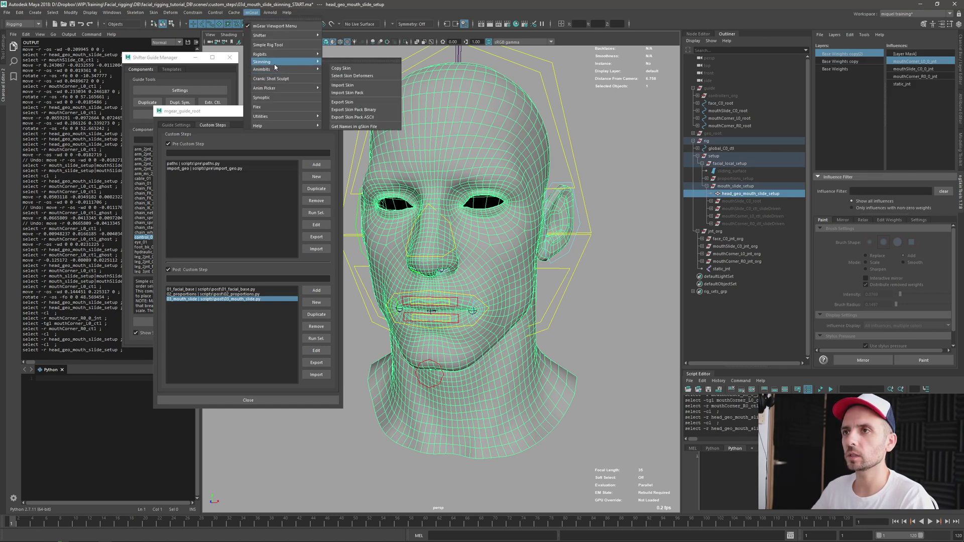
click(359, 118)
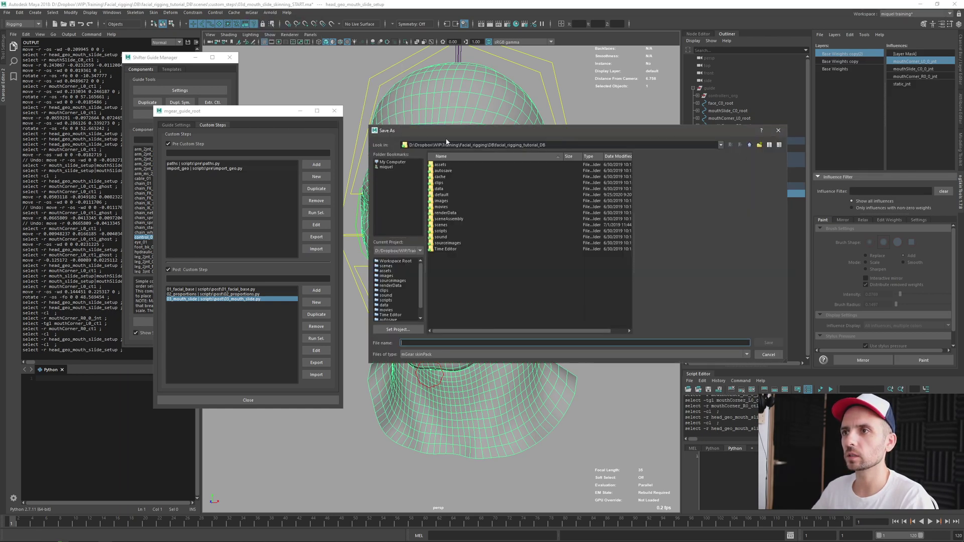
key(ctrl+v)
key(Return)
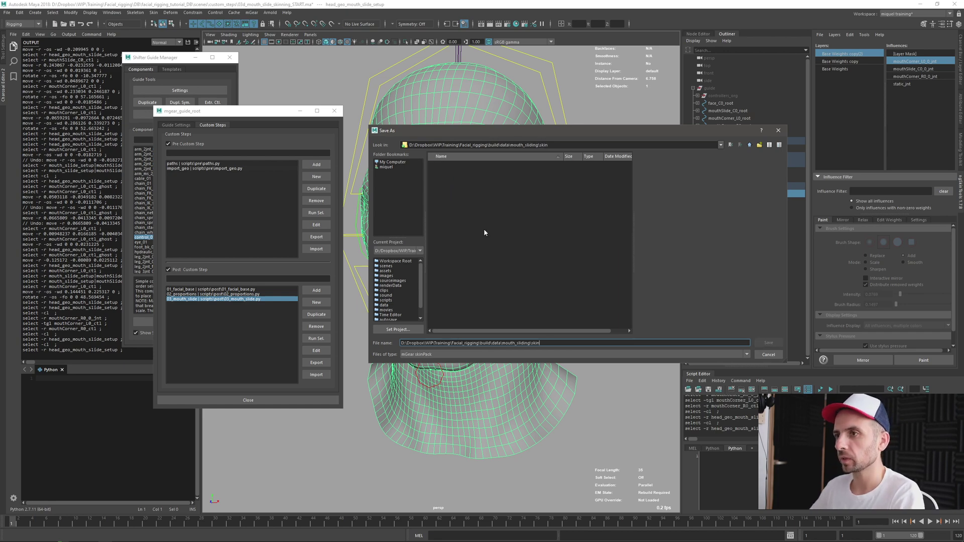
drag(549, 343, 389, 345)
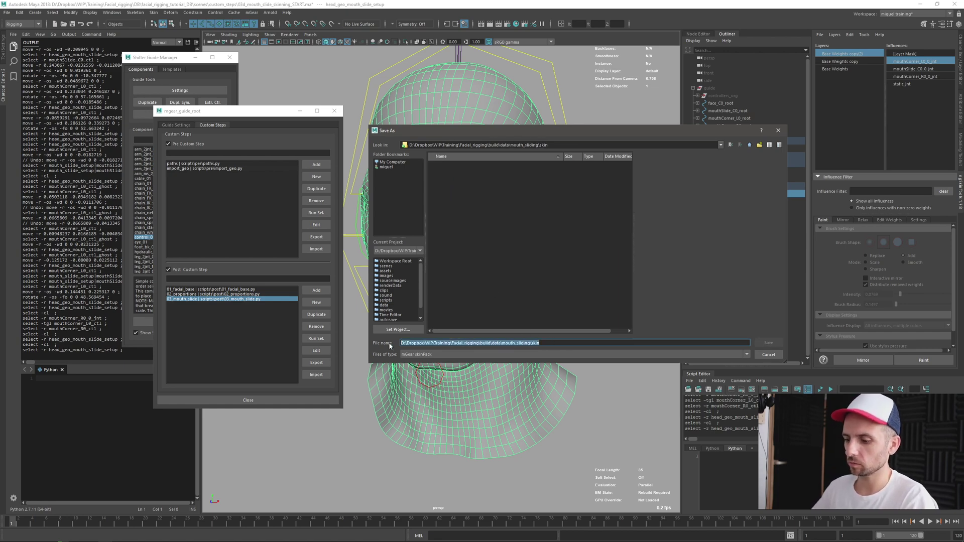
text(skin)
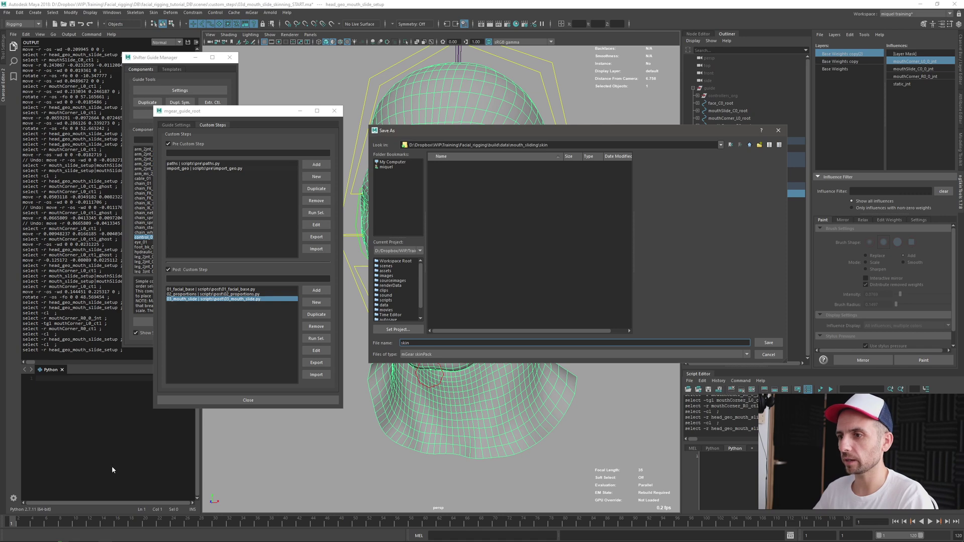
key(Return)
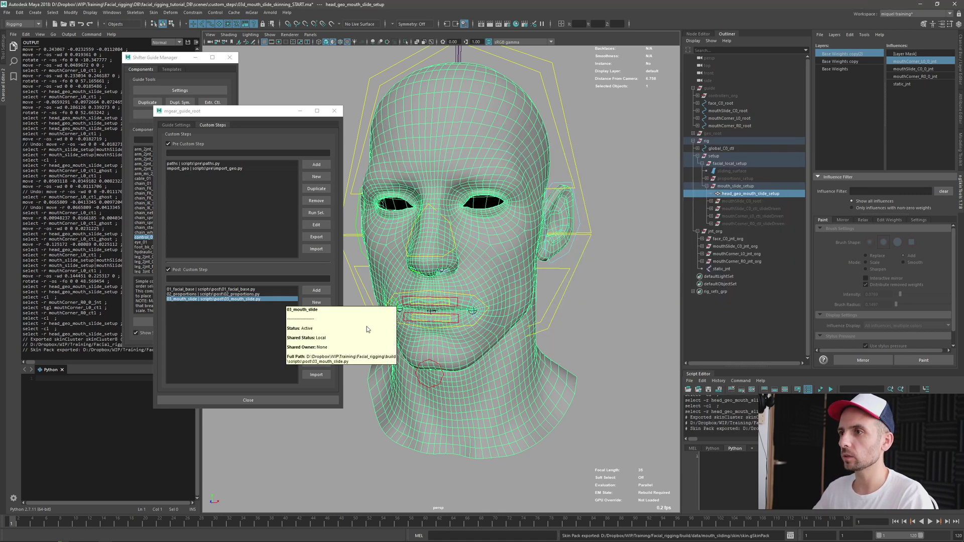
Switch to Sublime Text, uncomment the import_skin(self.name) call in the run method of 03_mouth_slide.py and save the script
scroll(460, 368, down, 4)
alt+drag(567, 294, 537, 246)
key(alt+Tab)
click(617, 238)
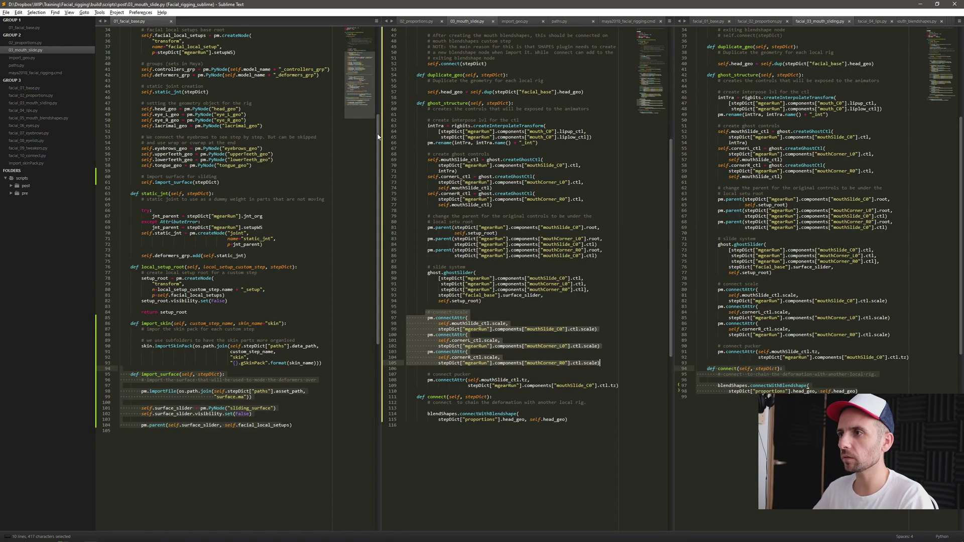
scroll(528, 245, up, 5)
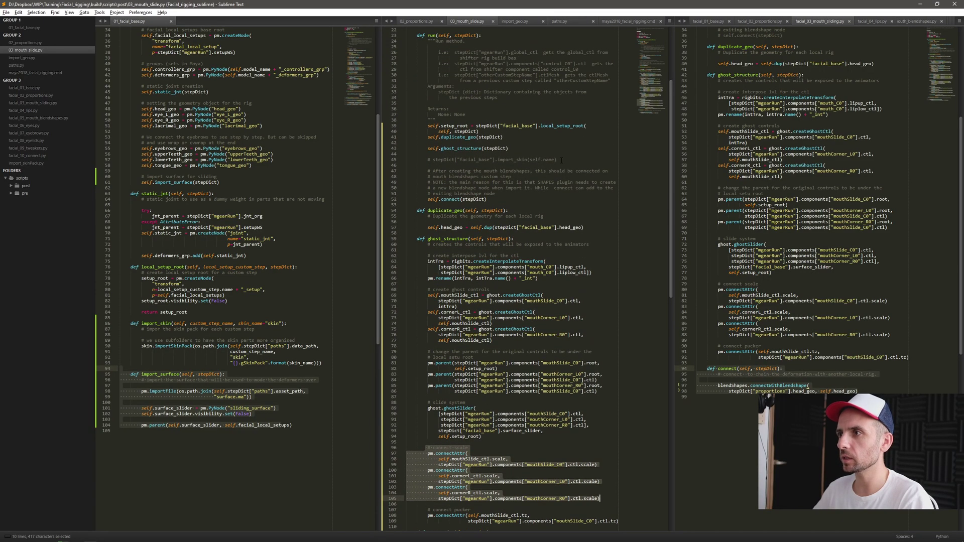
click(561, 161)
key(ctrl+slash)
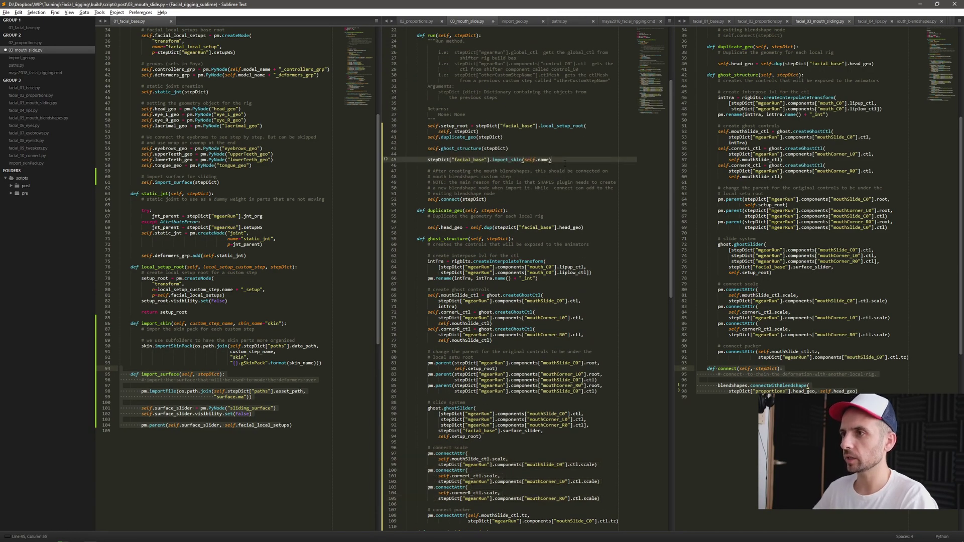
click(561, 200)
key(ctrl+s)
Return to Maya, save the scene incrementally and clear the selection
key(alt+Tab)
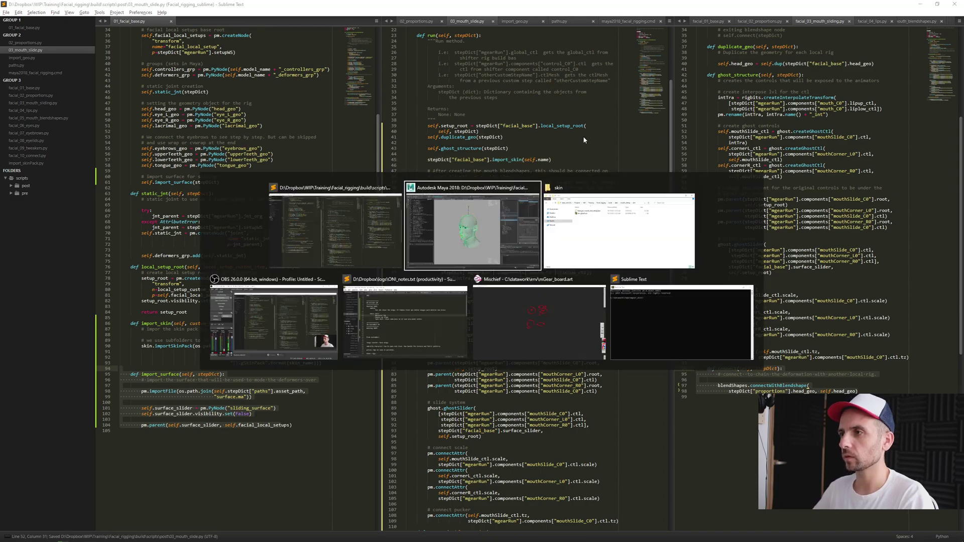
alt+drag(545, 234, 559, 216)
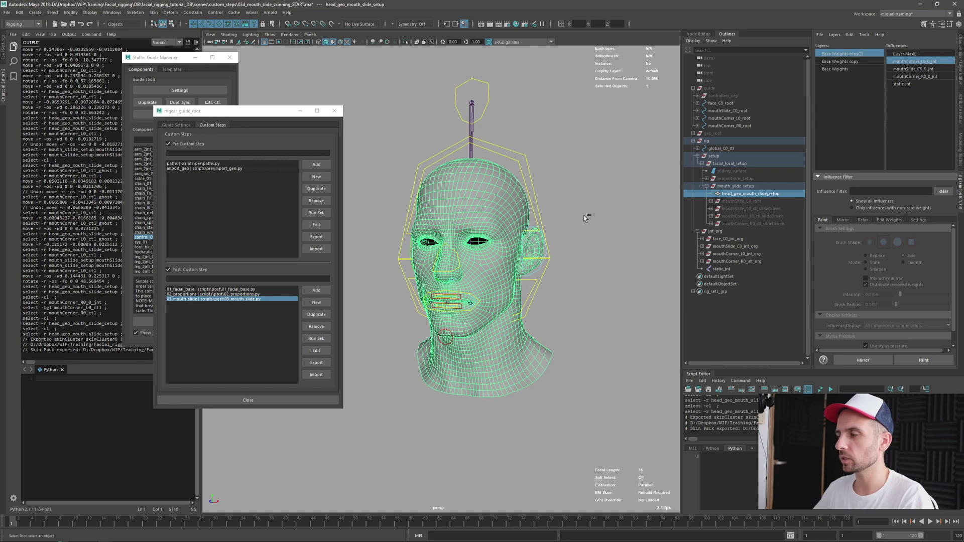
key(ctrl+alt+s)
click(597, 213)
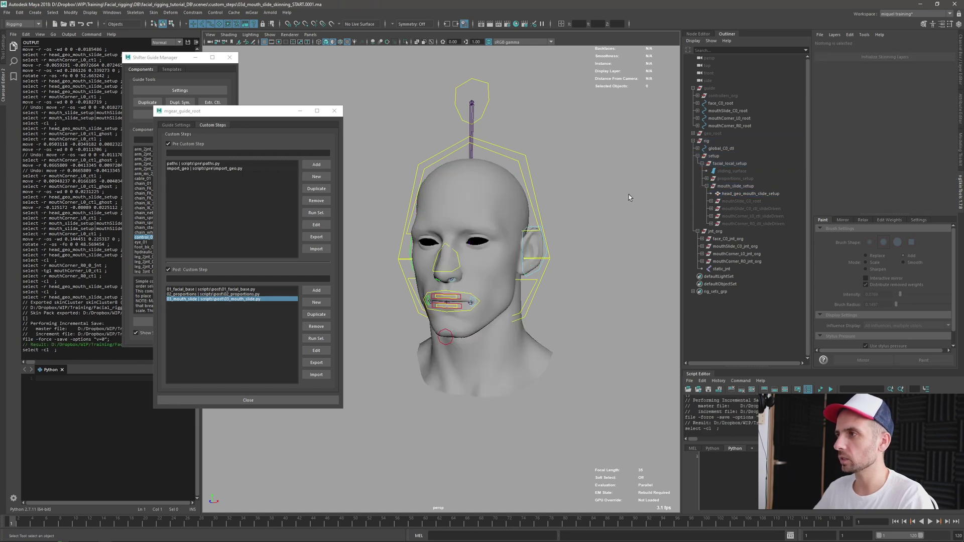
Delete the rig and geo_root groups and rebuild the rig from the guide
click(718, 141)
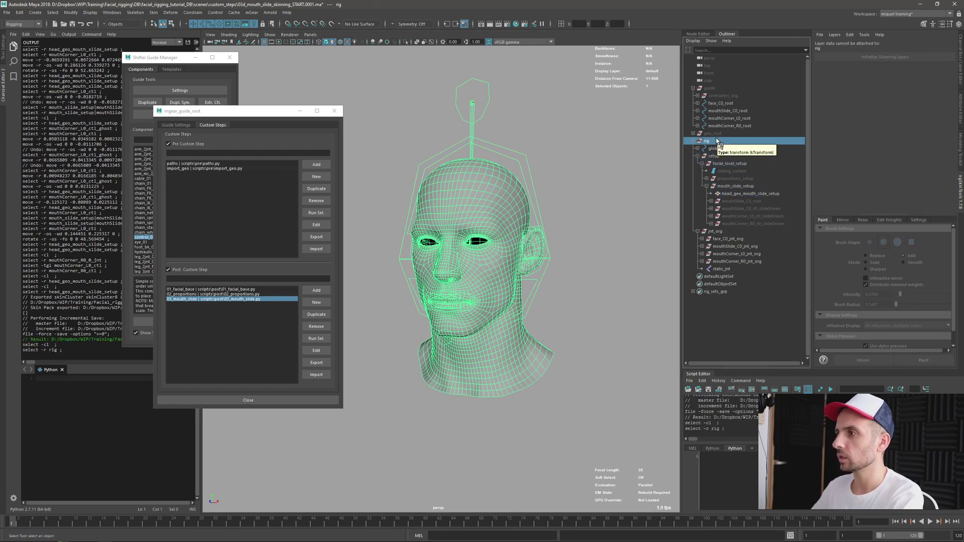
key(Delete)
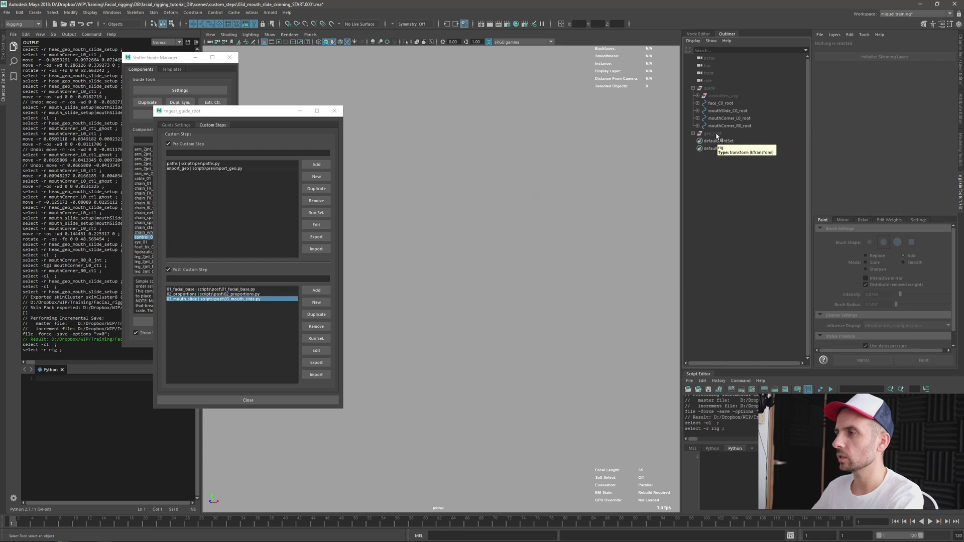
click(716, 135)
key(Delete)
click(709, 88)
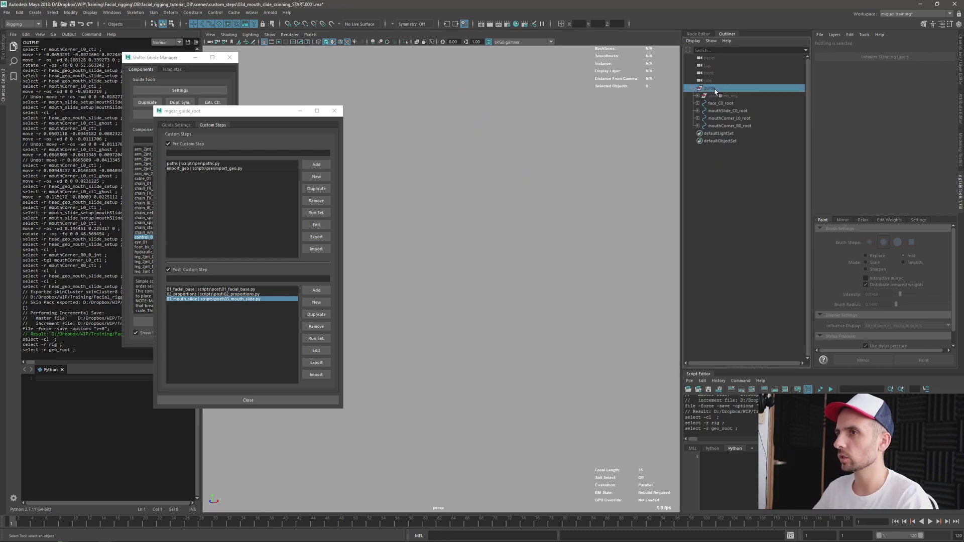
key(ctrl+b)
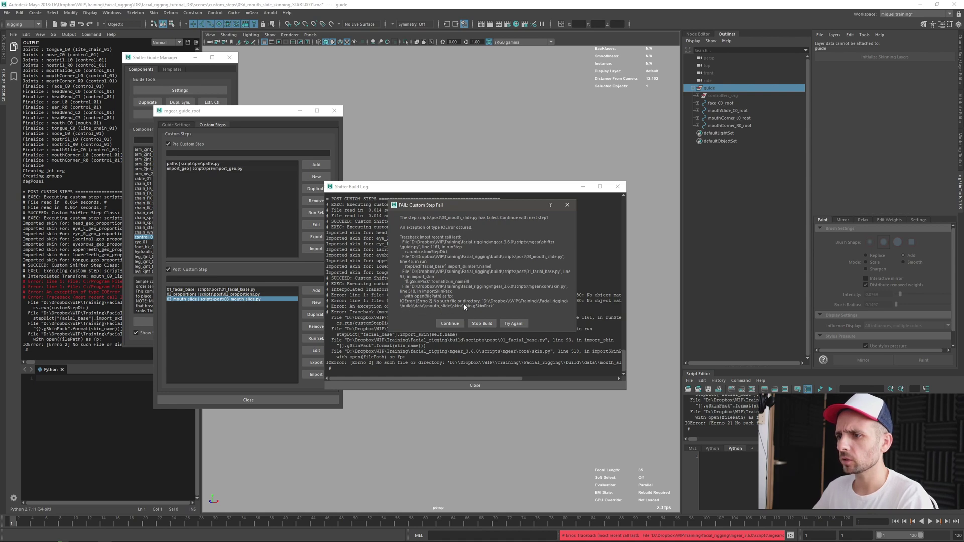
Check the exported skin files in File Explorer, and copy the step name mouth_slide from 03_mouth_slide.py in Sublime Text
key(alt+Tab)
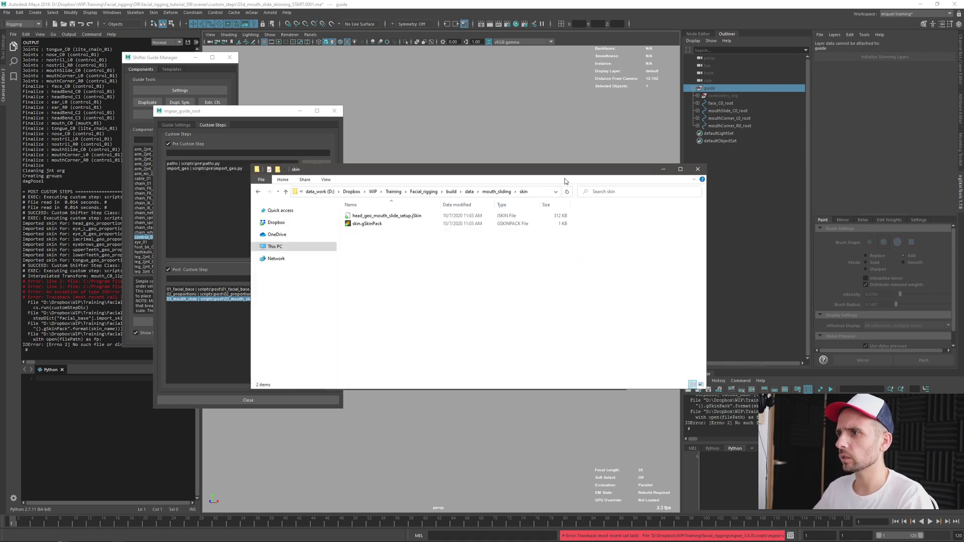
drag(520, 170, 585, 325)
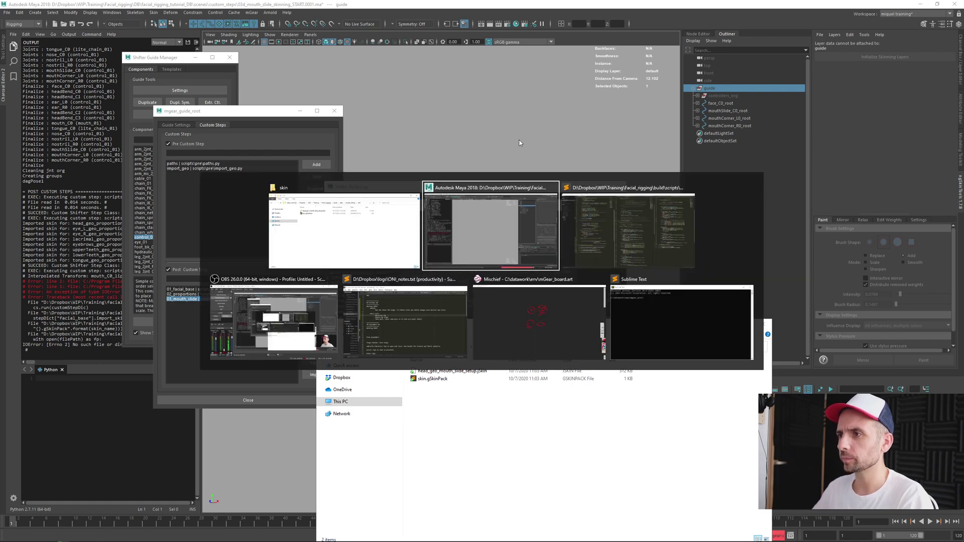
key(alt+Tab)
click(613, 233)
scroll(475, 118, up, 7)
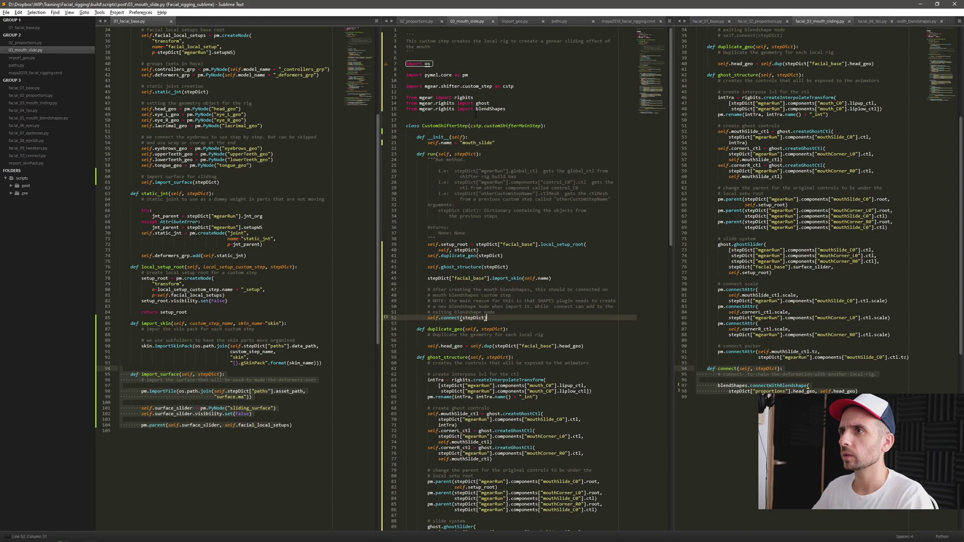
double_click(477, 143)
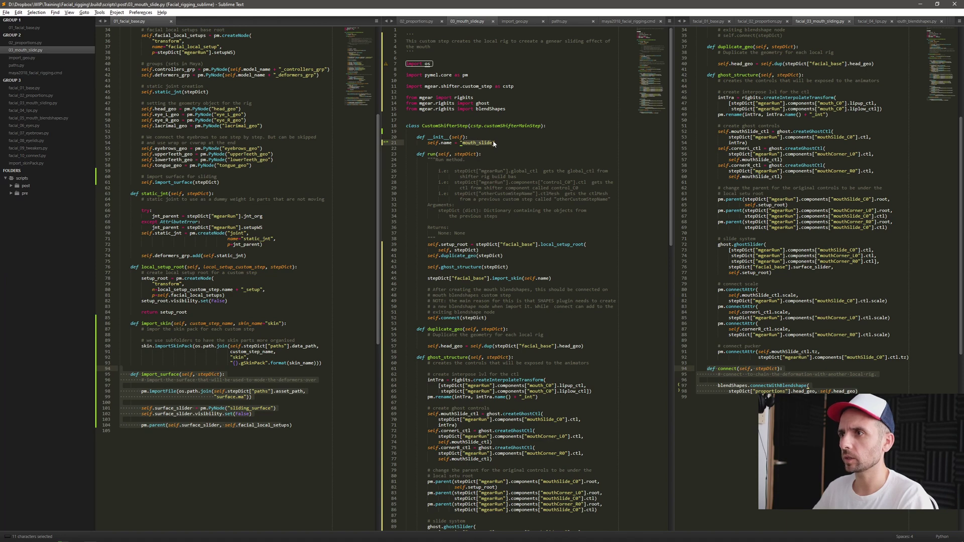
key(ctrl+c)
Switch to File Explorer and rename the mouth_sliding folder in build\data as mouth_slide
key(alt+Tab)
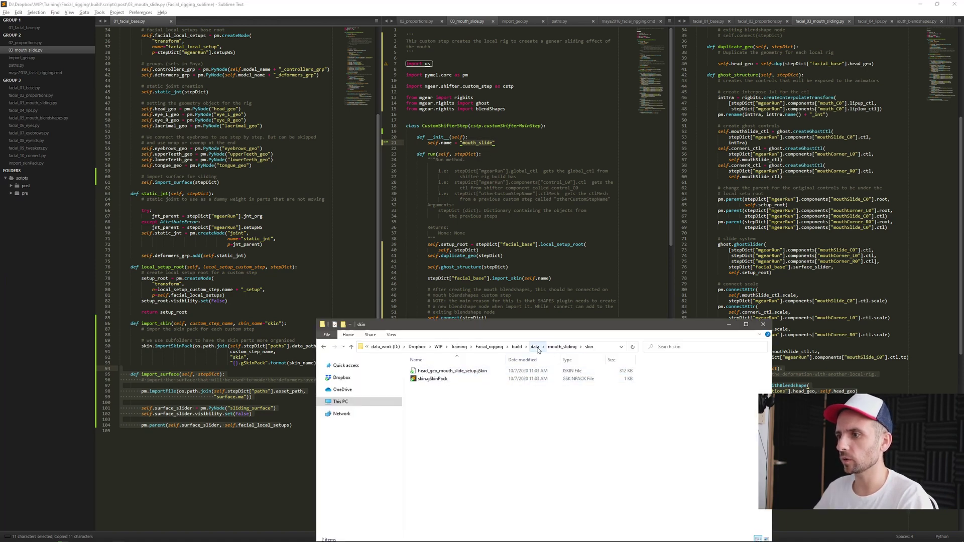
click(535, 346)
click(433, 370)
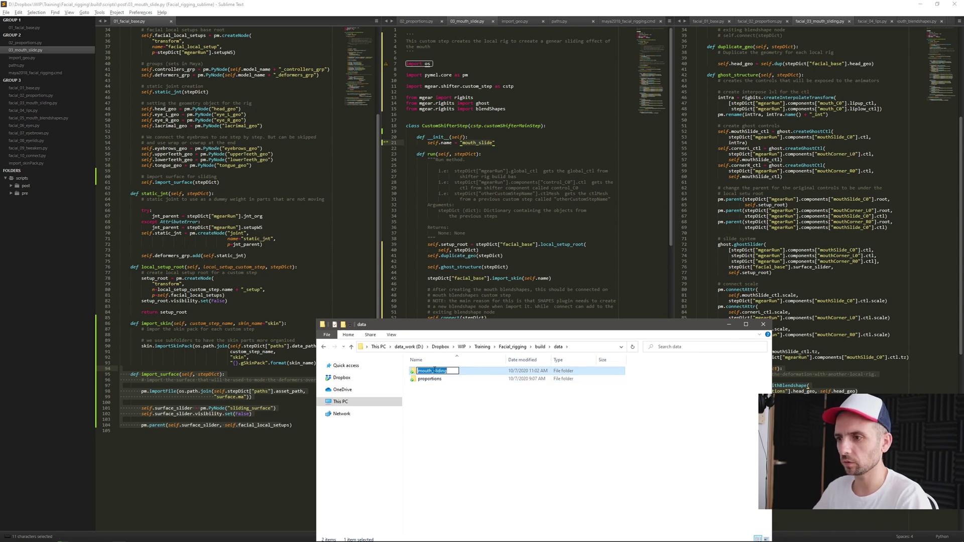
key(ctrl+v)
key(Return)
click(426, 379)
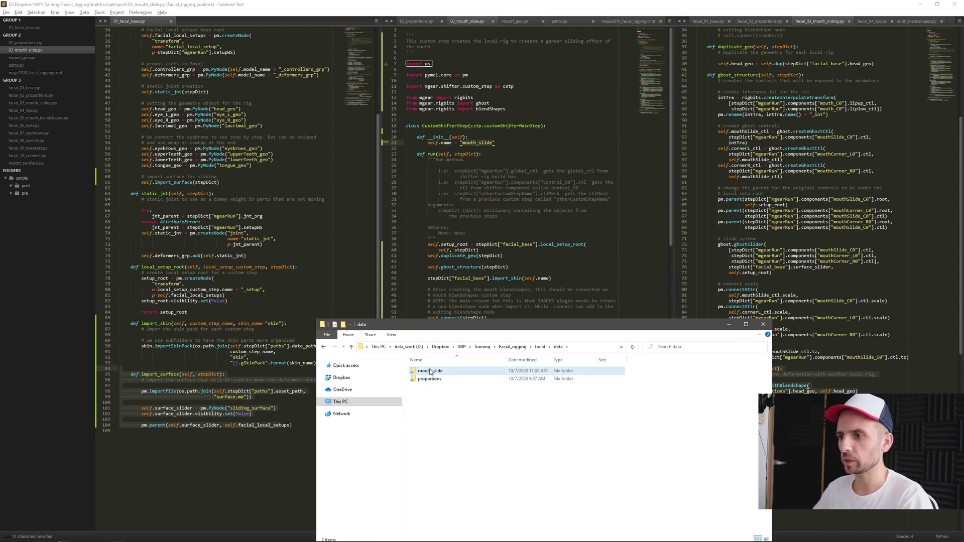
click(433, 373)
click(458, 388)
Examine the step name in the __init__ method of the reference script facial_03_mouth_sliding.py
key(alt+Tab)
key(alt+Tab)
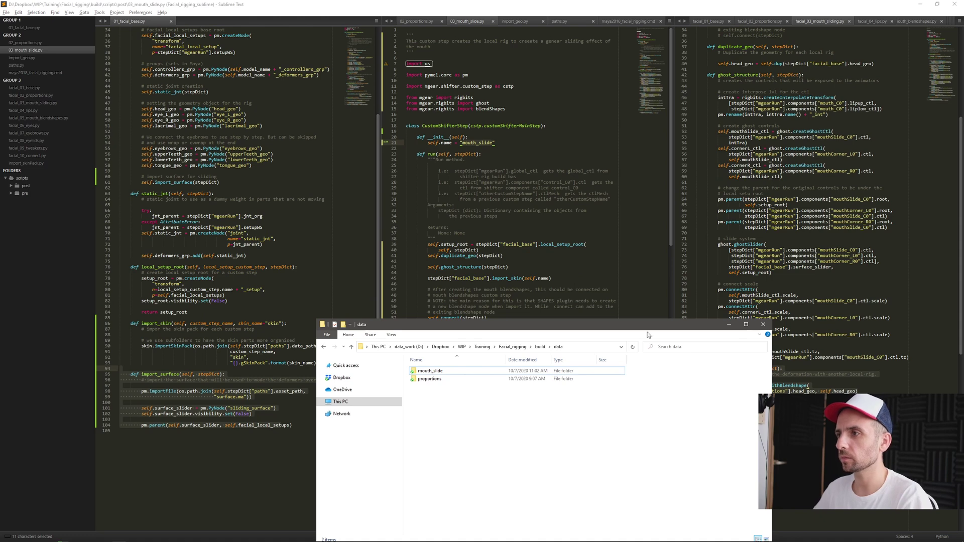
scroll(789, 130, up, 10)
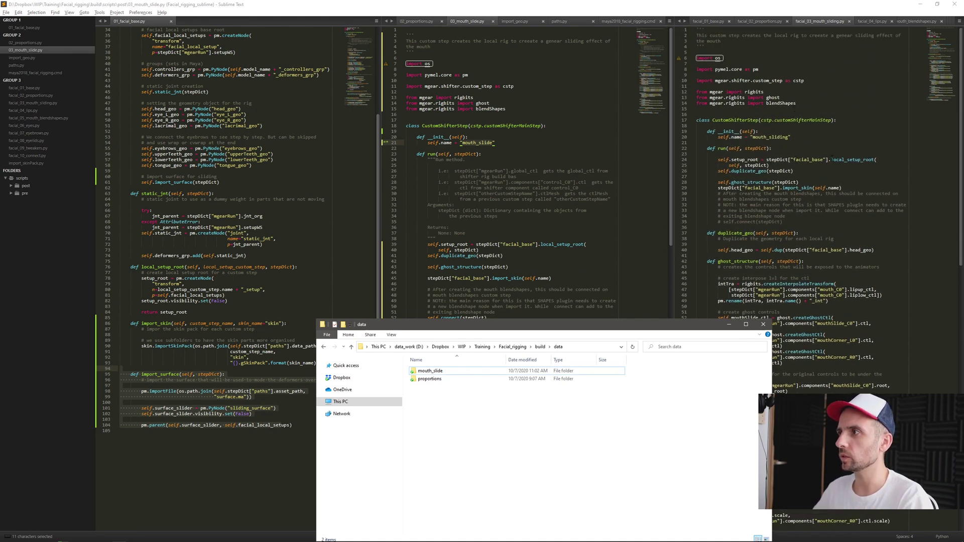
Switch to Maya and stop the rig build that is waiting at the failed custom step
key(alt+Tab)
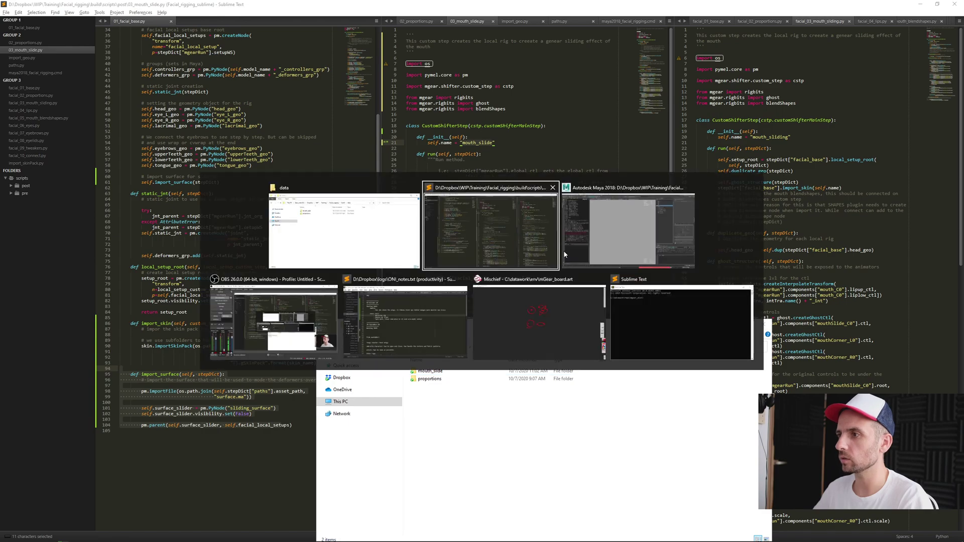
click(632, 233)
click(481, 326)
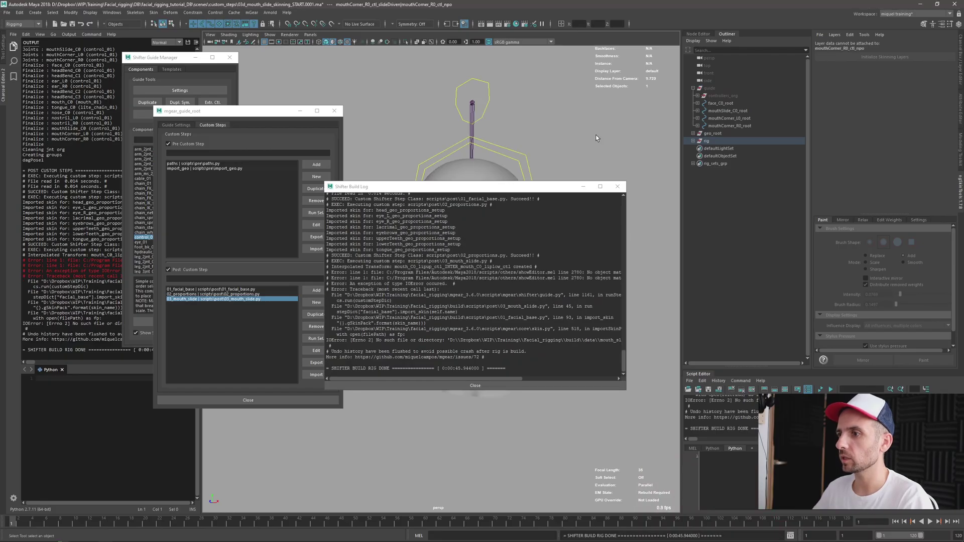
Delete the rig and geo_root groups, rebuild the rig from the guide, and close the build log
shift+click(712, 134)
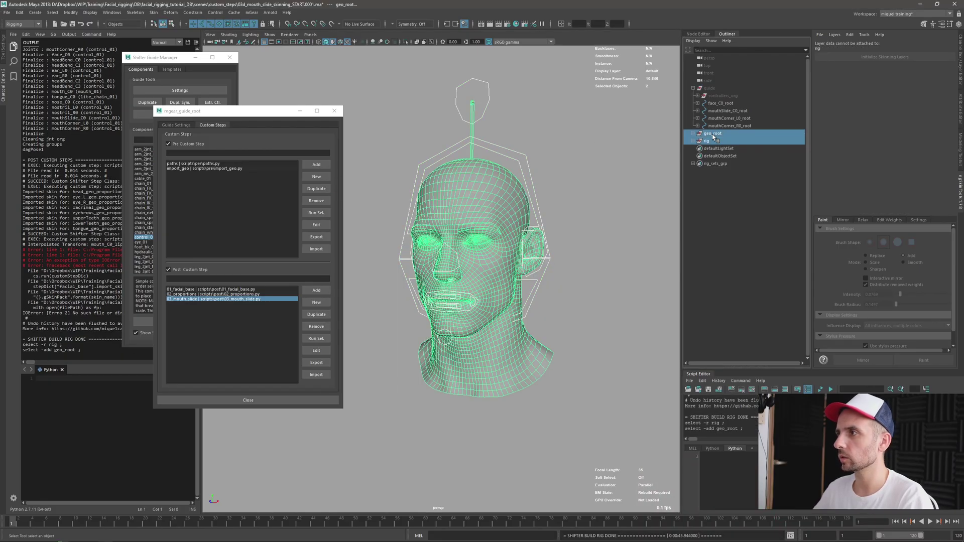
key(Delete)
click(709, 88)
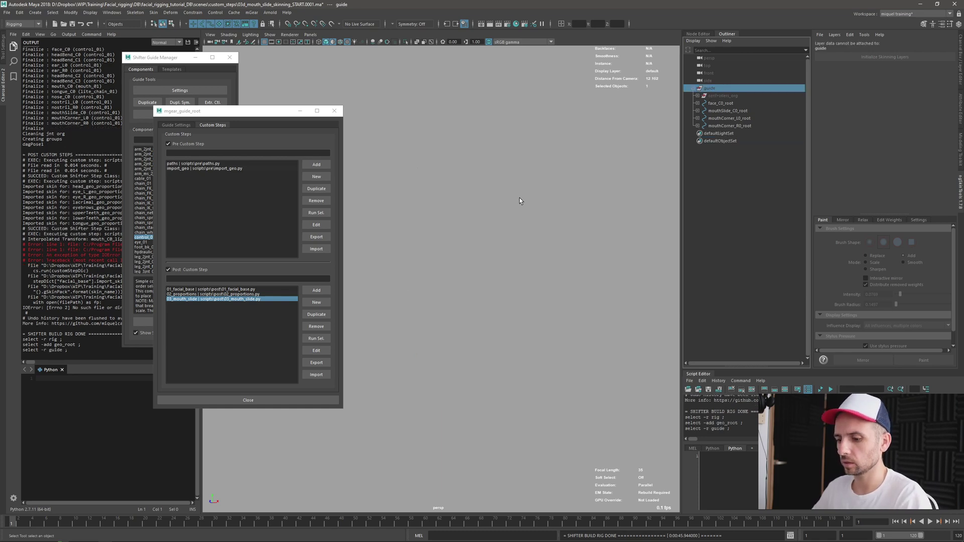
key(ctrl+b)
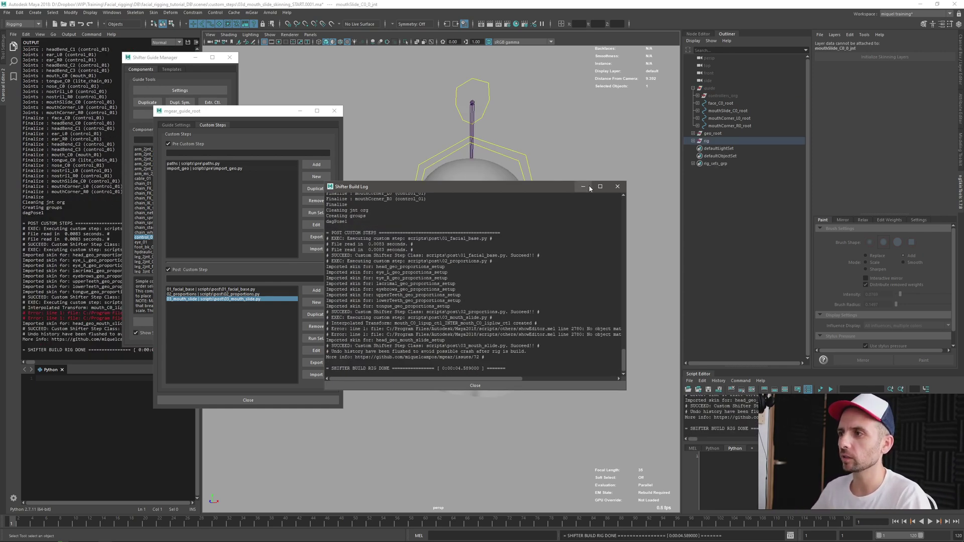
click(618, 186)
Display the head with its textures and hide the geo_root group
scroll(497, 226, up, 3)
alt+drag(498, 226, 546, 246)
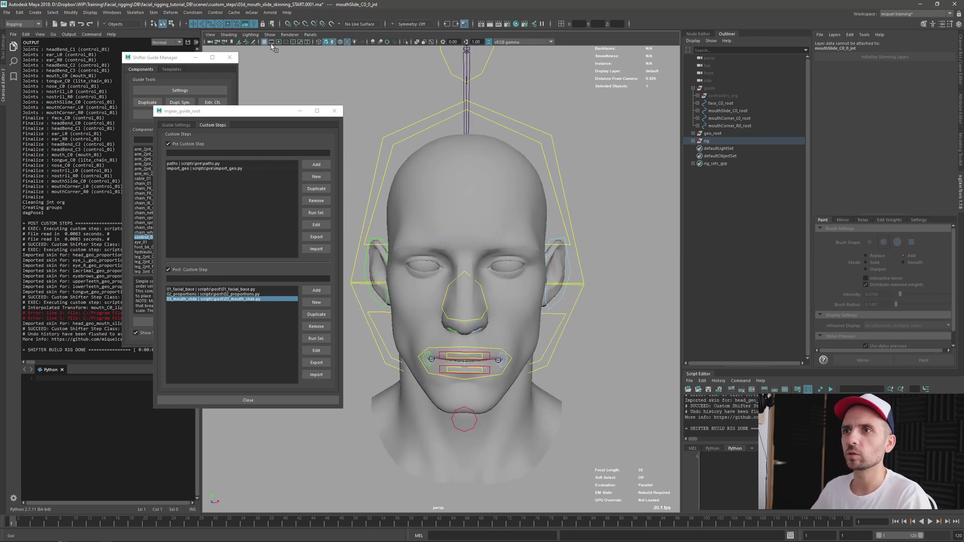
click(333, 42)
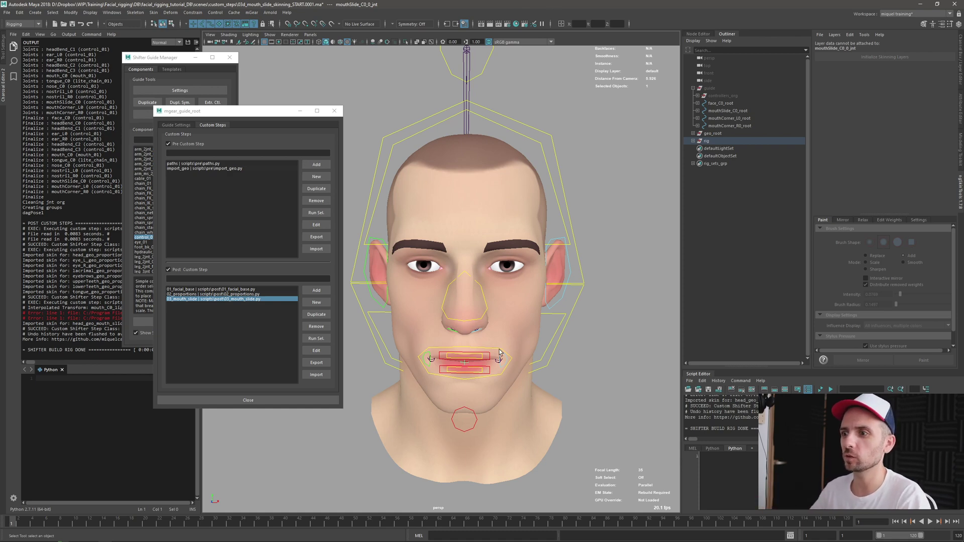
alt+drag(500, 349, 675, 165)
click(717, 134)
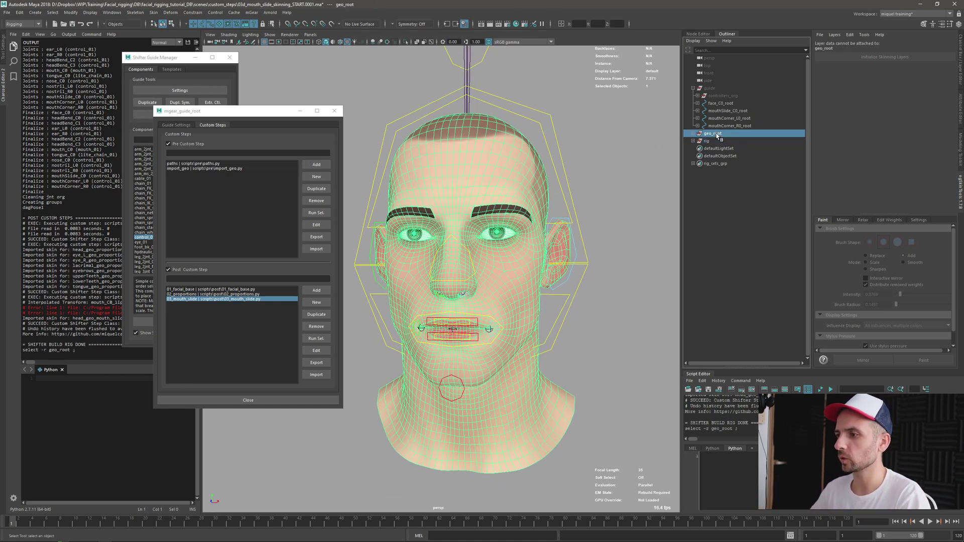
key(ctrl+h)
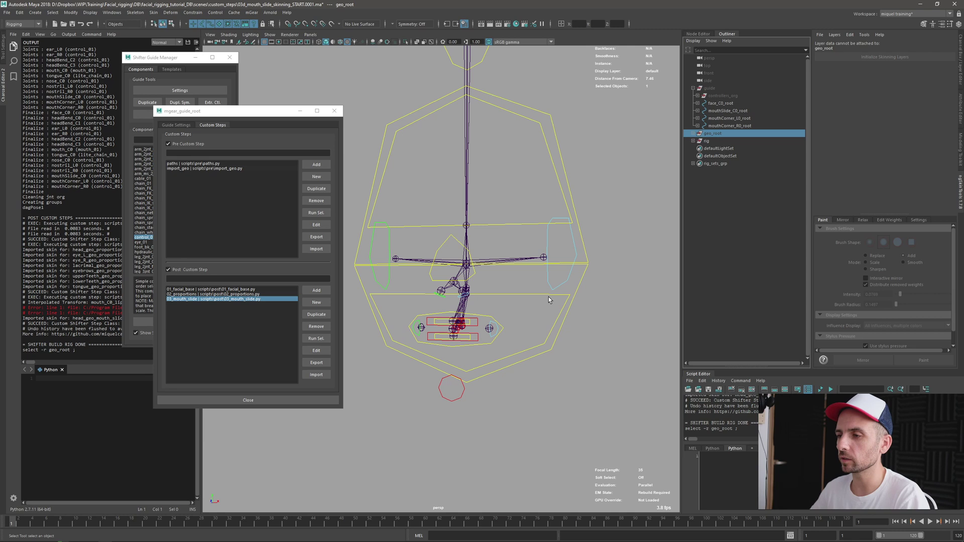
Expand rig, setup and facial_local_setup, show mouth_slide_setup to inspect its head mesh, and hide it again
click(694, 141)
click(698, 157)
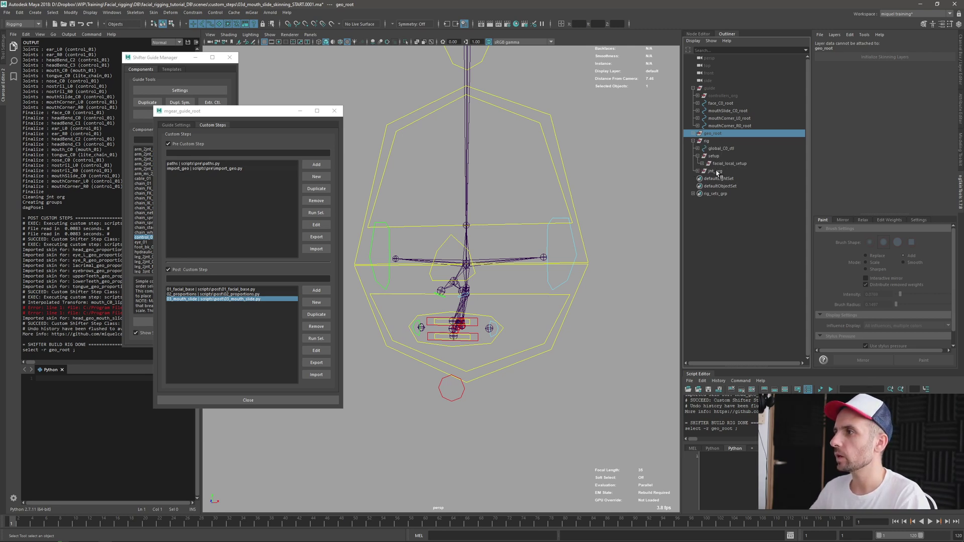
click(702, 164)
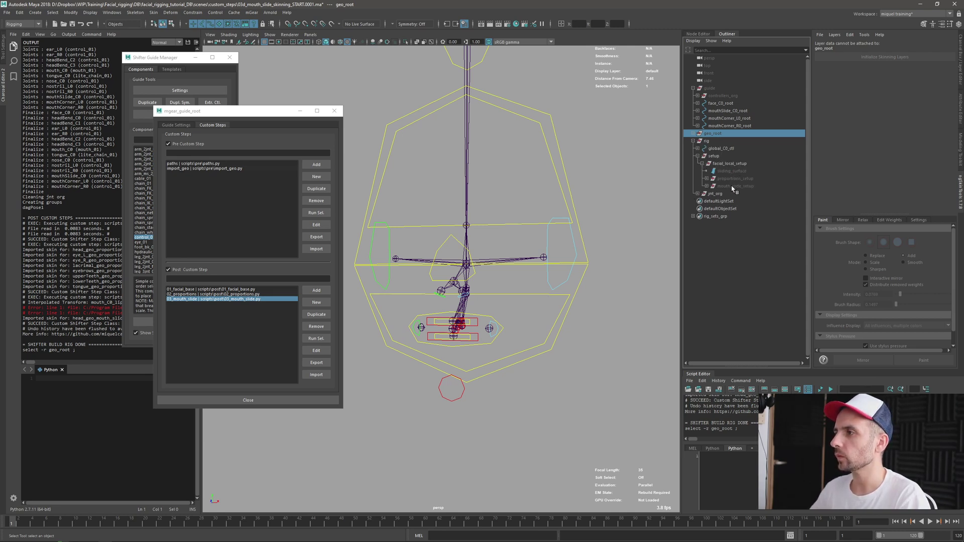
click(733, 187)
key(shift+h)
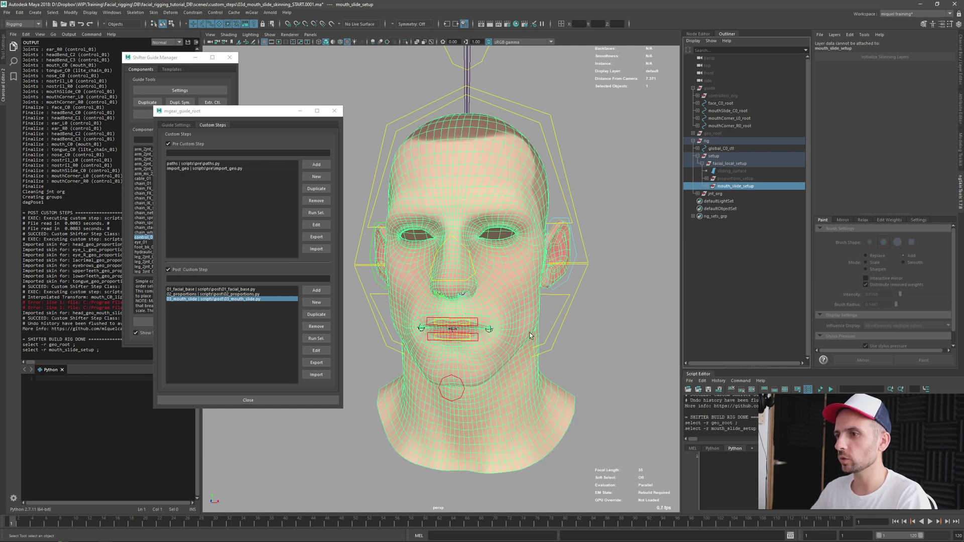
key(ctrl+h)
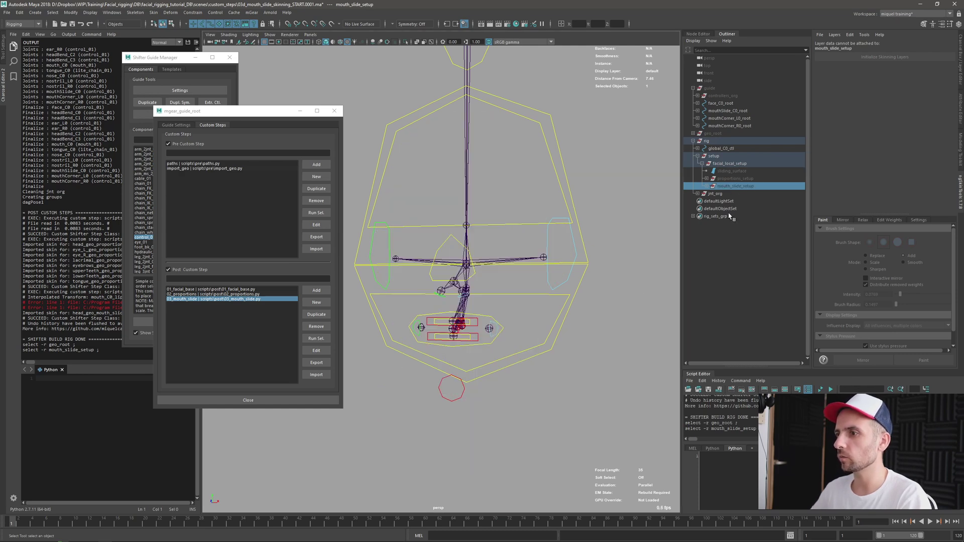
Show the proportions_setup group, expand it to list its meshes, and clear the selection
click(732, 178)
key(shift+h)
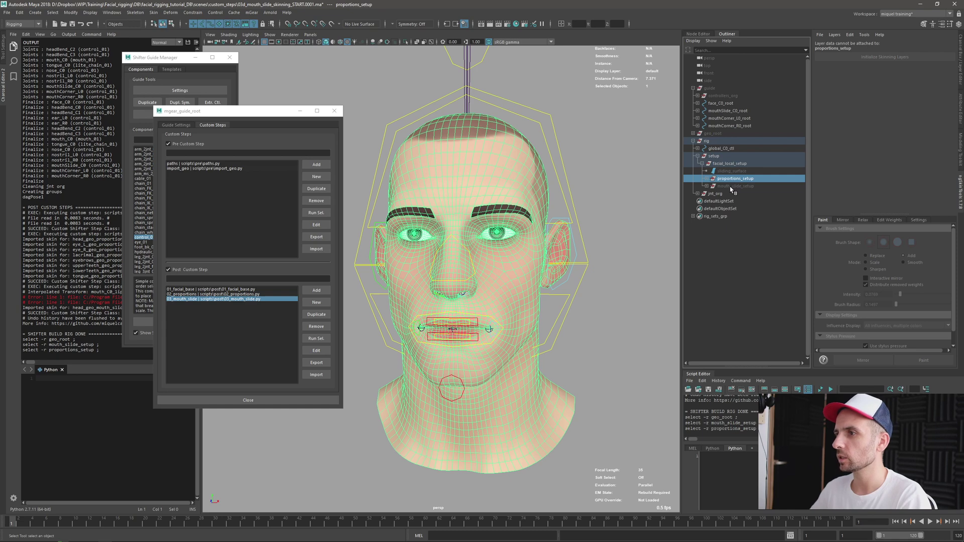
scroll(520, 316, up, 3)
alt+middle_drag(514, 306, 507, 229)
alt+drag(484, 291, 523, 279)
click(707, 178)
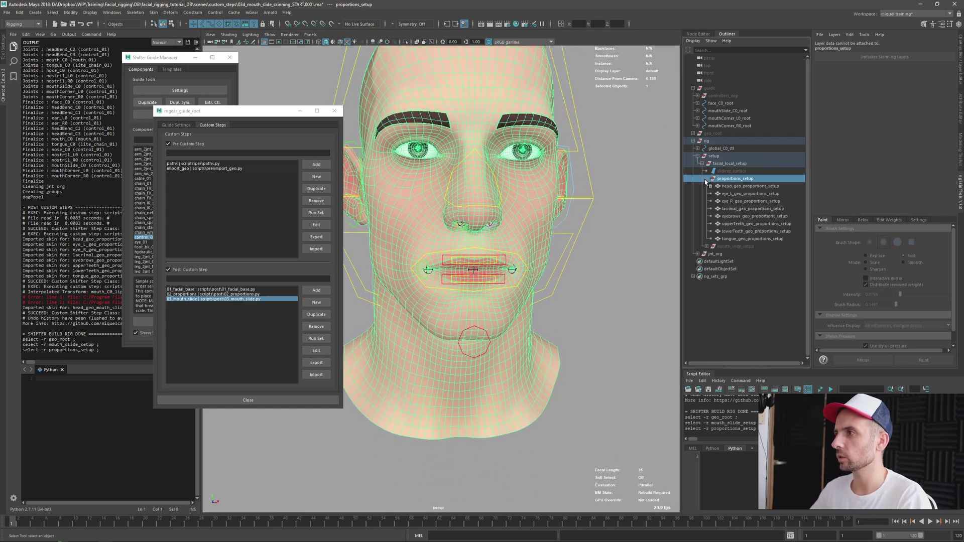
scroll(565, 298, up, 3)
click(558, 299)
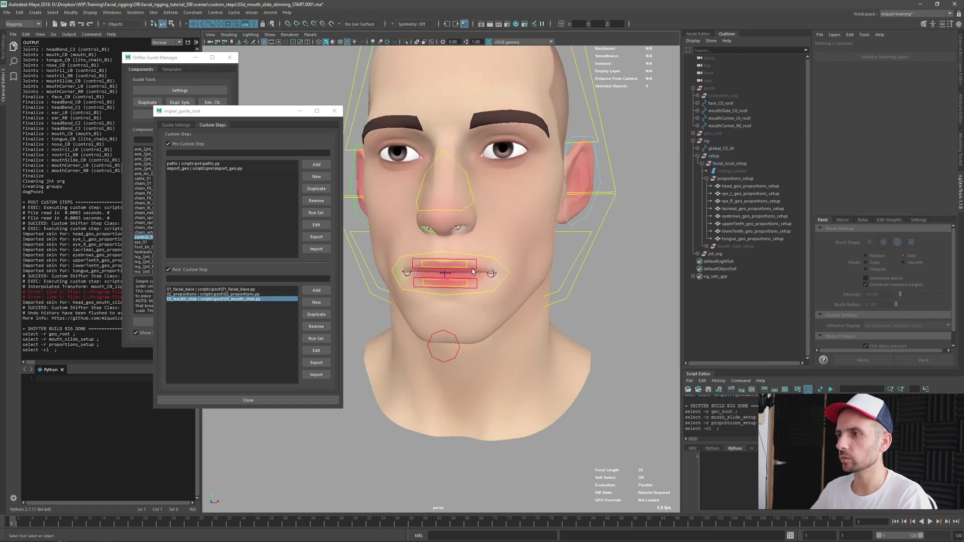
Test the jaw control by lowering it and undoing the move, and shift the mouthSlide_C0 control slightly upwards
scroll(493, 306, up, 2)
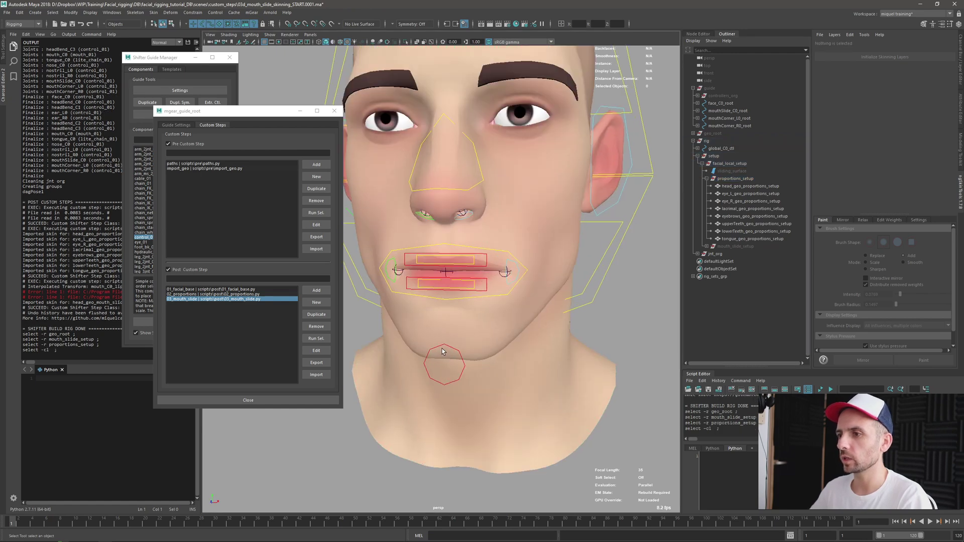
click(442, 351)
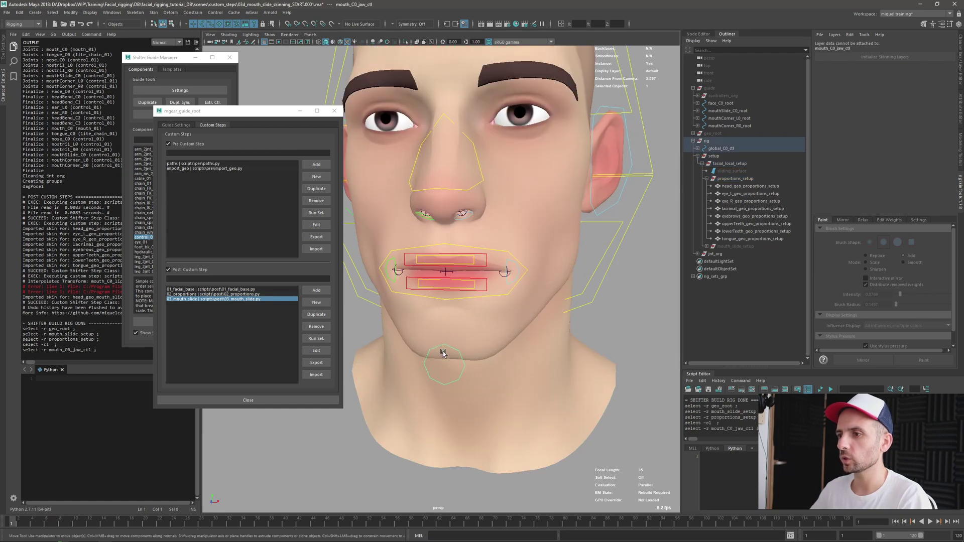
drag(442, 352, 452, 369)
key(ctrl+z)
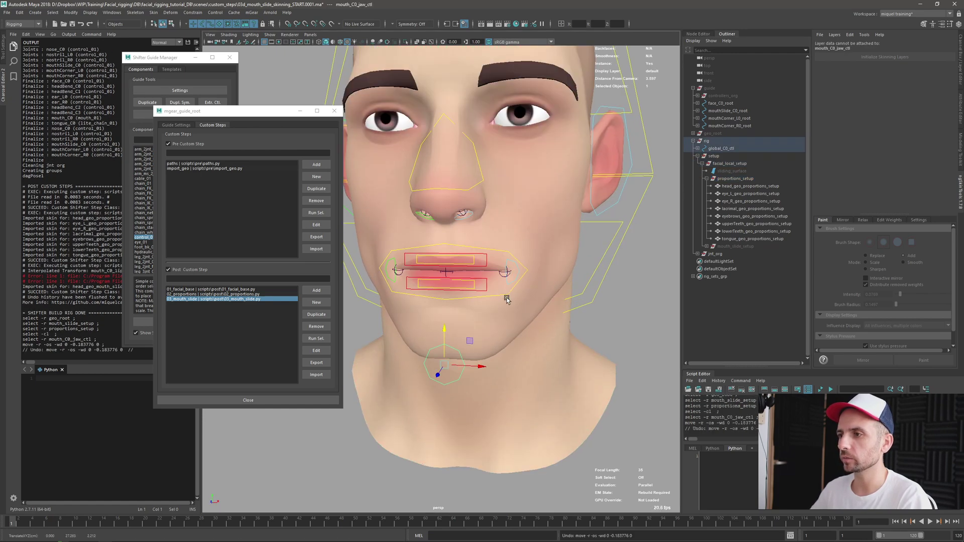
click(506, 295)
drag(483, 253, 474, 232)
Switch to Sublime Text, examine the rest of the 03_mouth_slide.py code, and return to Maya
key(alt+Tab)
click(622, 241)
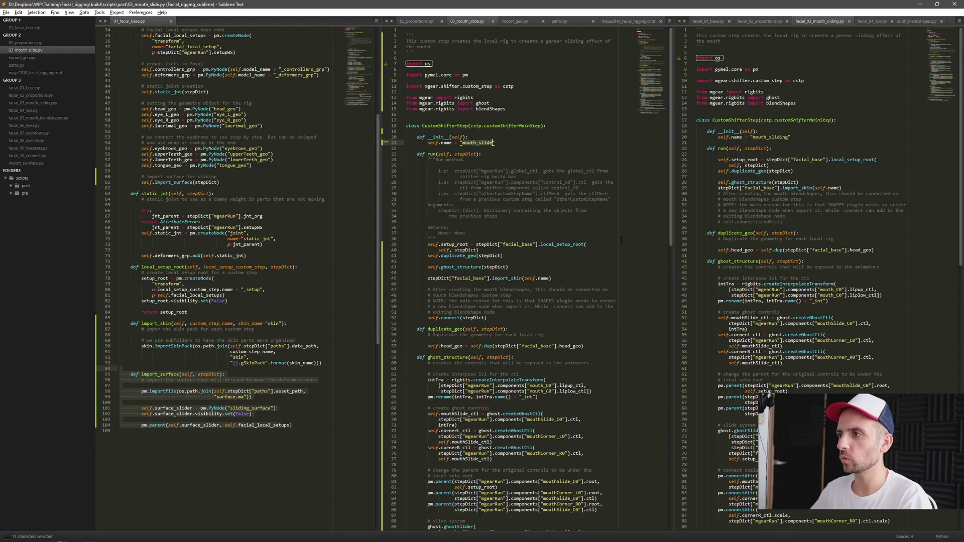
scroll(502, 251, down, 15)
drag(568, 385, 406, 362)
click(467, 412)
key(alt+Tab)
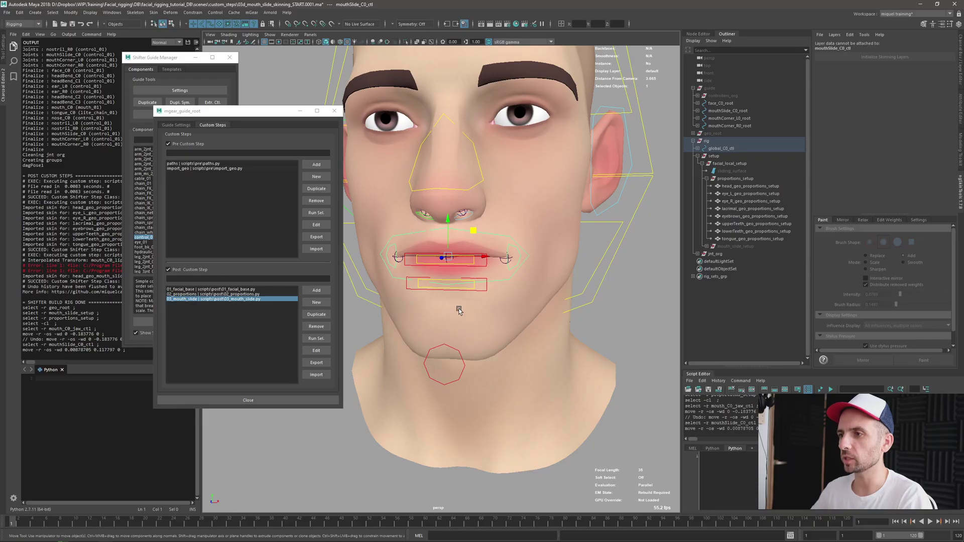
Slide the mouth sideways with the mouthSlide_C0 control and lower the jaw control to open the mouth
alt+middle_drag(492, 219, 461, 208)
drag(451, 239, 489, 246)
key(q)
click(448, 353)
key(w)
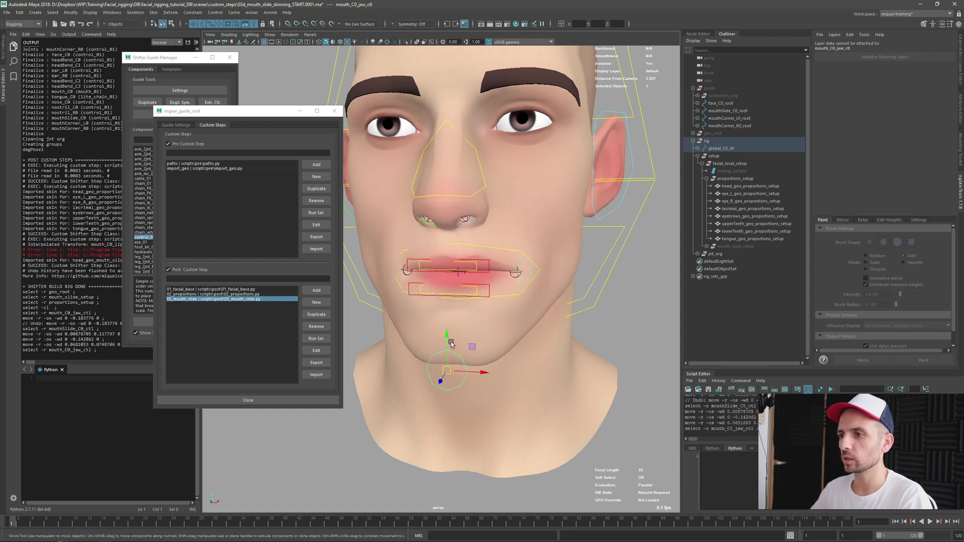
click(445, 363)
drag(446, 366, 453, 409)
Move the mouthSlide_C0 control with the jaw open, inspect it in profile, and return the jaw to its closed pose
click(467, 311)
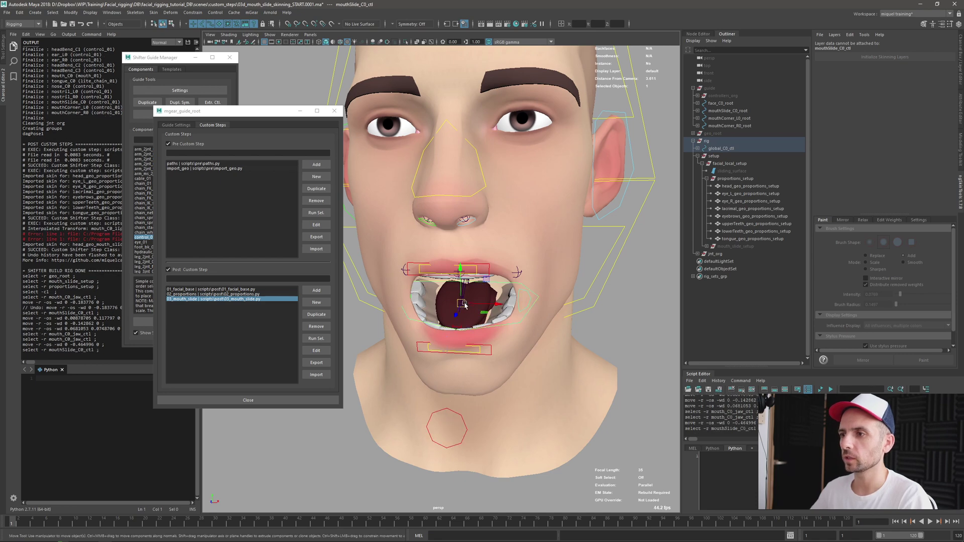
mouse_move(464, 305)
mouse_down()
mouse_move(454, 314)
mouse_move(467, 264)
mouse_move(500, 254)
mouse_move(528, 313)
mouse_move(474, 277)
mouse_move(465, 319)
mouse_move(469, 303)
mouse_up()
alt+drag(536, 293, 428, 276)
key(q)
click(426, 362)
key(ctrl+z)
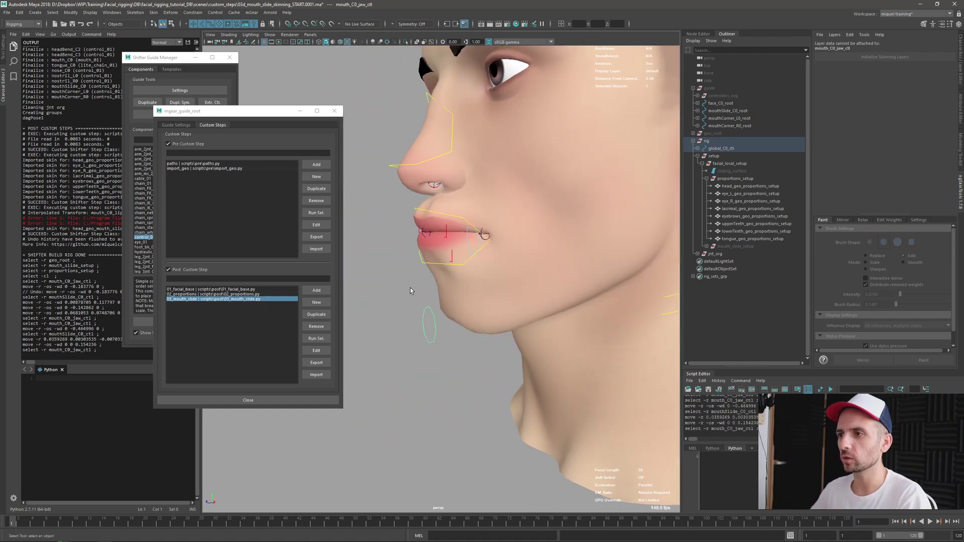
Test how the mouth slides over the face by moving the mouthSlide_C0 control, and undo the moves
key(w)
click(430, 263)
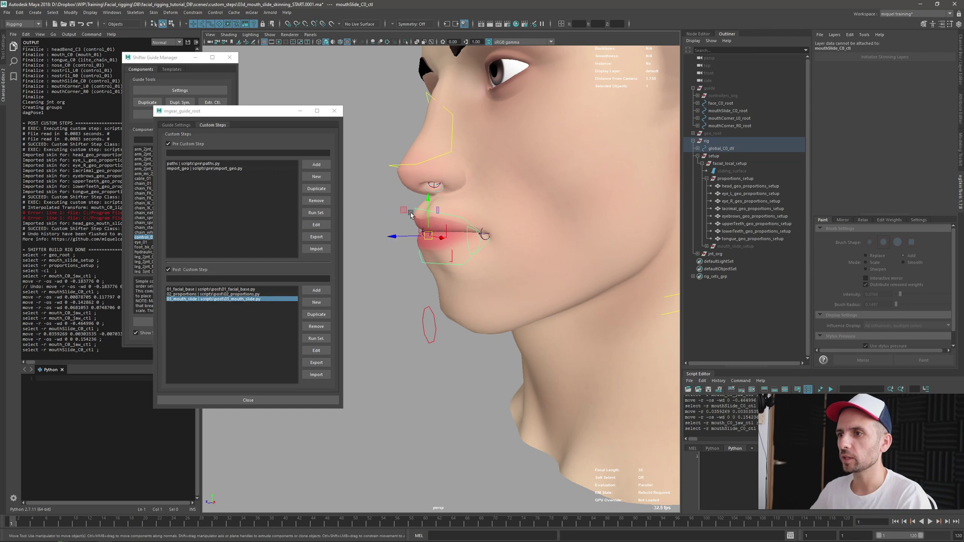
drag(410, 215, 565, 297)
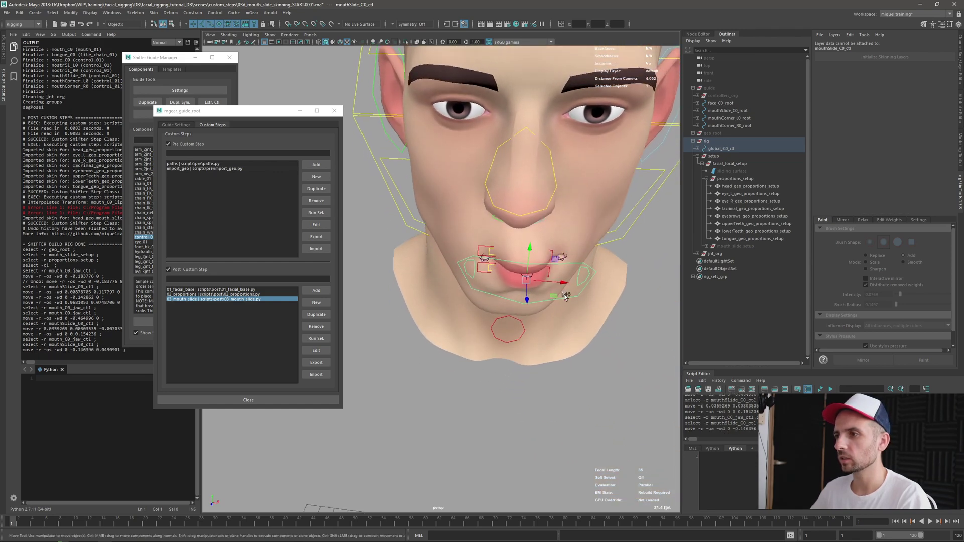
key(ctrl+z)
mouse_move(531, 256)
alt+mouse_down()
mouse_move(515, 330)
mouse_move(506, 316)
mouse_move(540, 297)
mouse_move(545, 252)
alt+mouse_up()
key(ctrl+z)
alt+drag(520, 220, 495, 283)
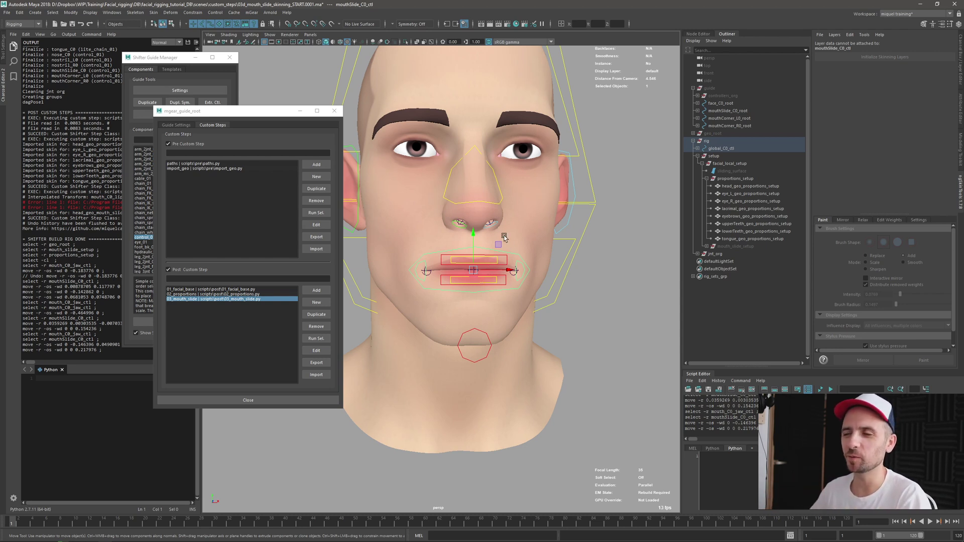
View the head in profile, move the mouthSlide_C0 control, and undo that move
scroll(480, 262, down, 4)
alt+drag(485, 266, 403, 260)
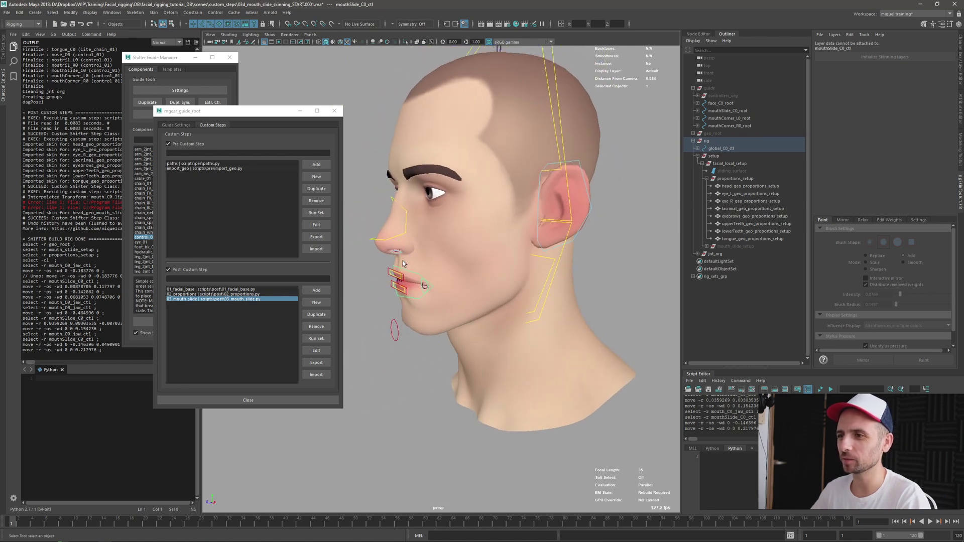
drag(405, 250, 408, 260)
key(ctrl+z)
key(q)
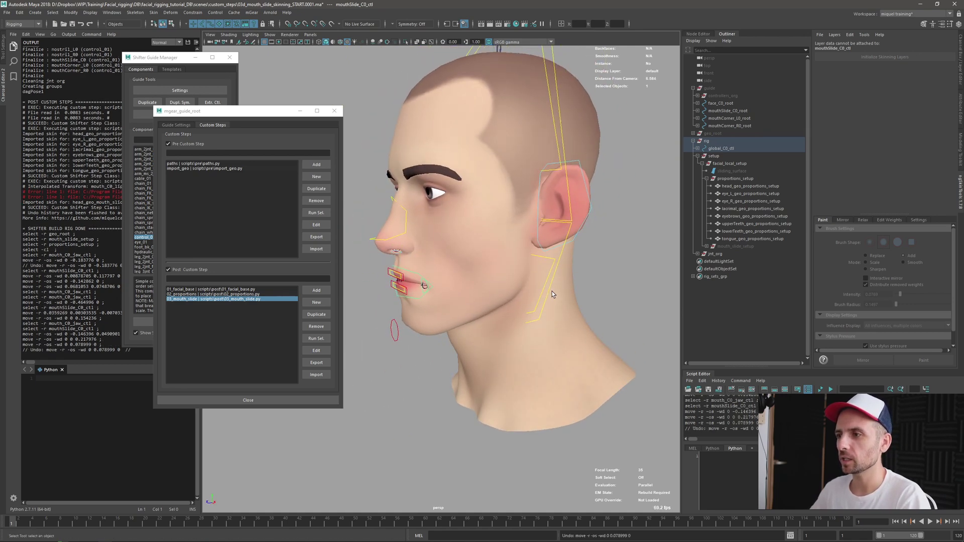
Select the headBend_C3 and headBend_C2 controls, rotate them about -12.6 degrees, and scale them to about 0.85
drag(553, 291, 560, 294)
key(e)
drag(494, 248, 568, 236)
key(r)
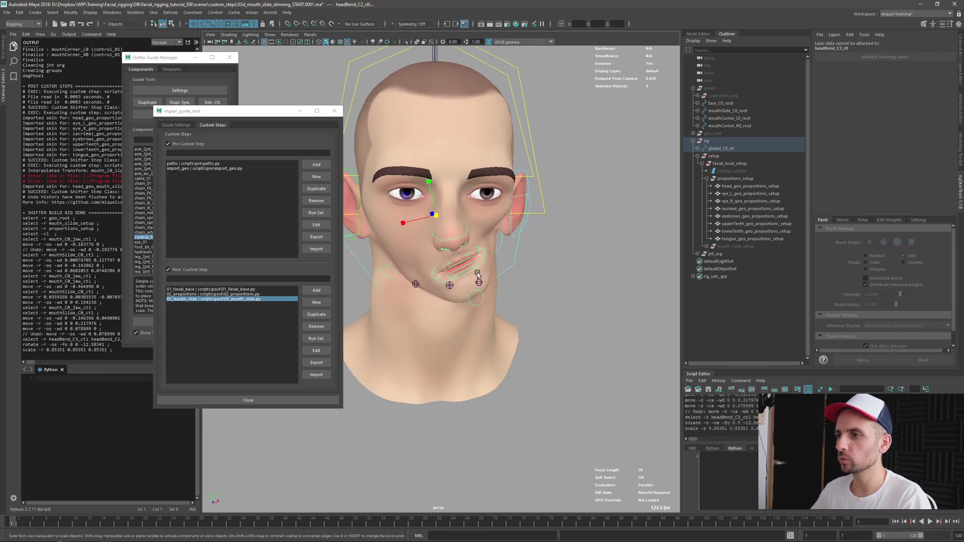
key(q)
Test the mouth and jaw controls on the bent head by moving them
click(476, 267)
key(w)
drag(474, 267, 478, 295)
click(480, 285)
alt+drag(487, 299, 465, 312)
Select all the facial controls, reset them to their default pose, and inspect the head from several angles
key(q)
drag(399, 184, 553, 344)
key(ctrl+r)
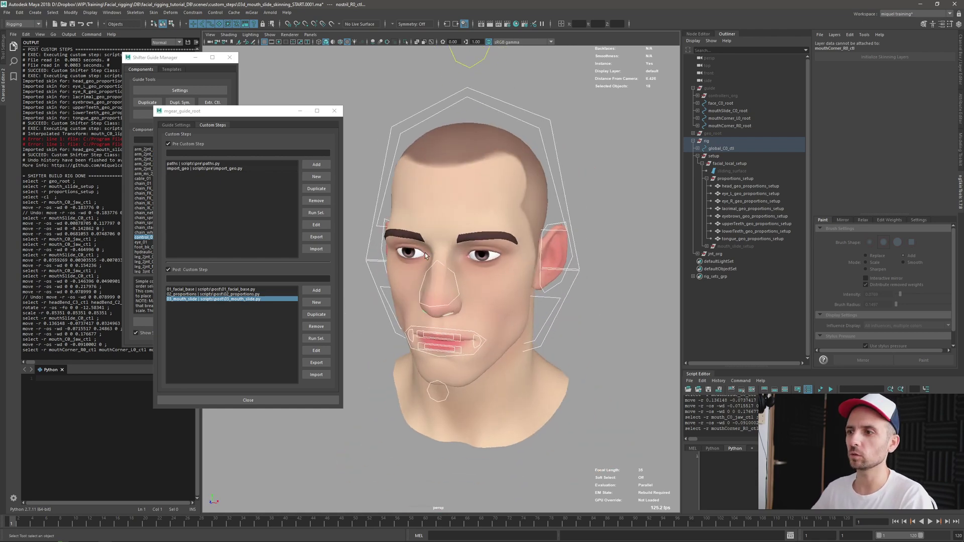
alt+drag(425, 252, 489, 335)
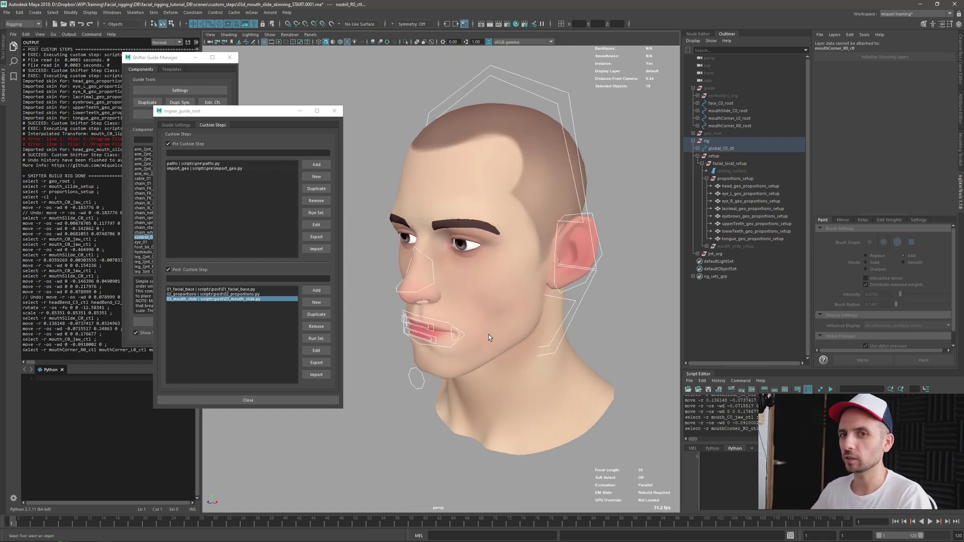
alt+drag(462, 284, 460, 356)
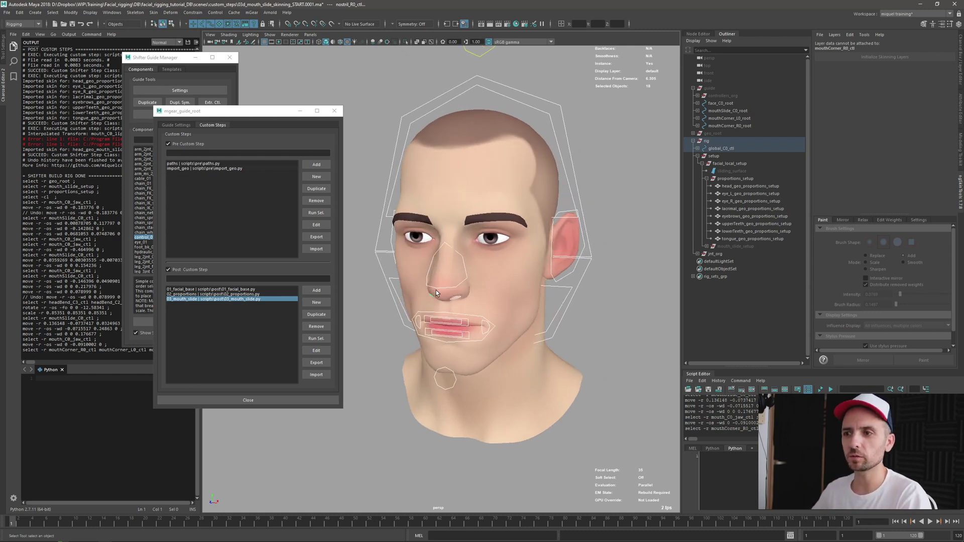